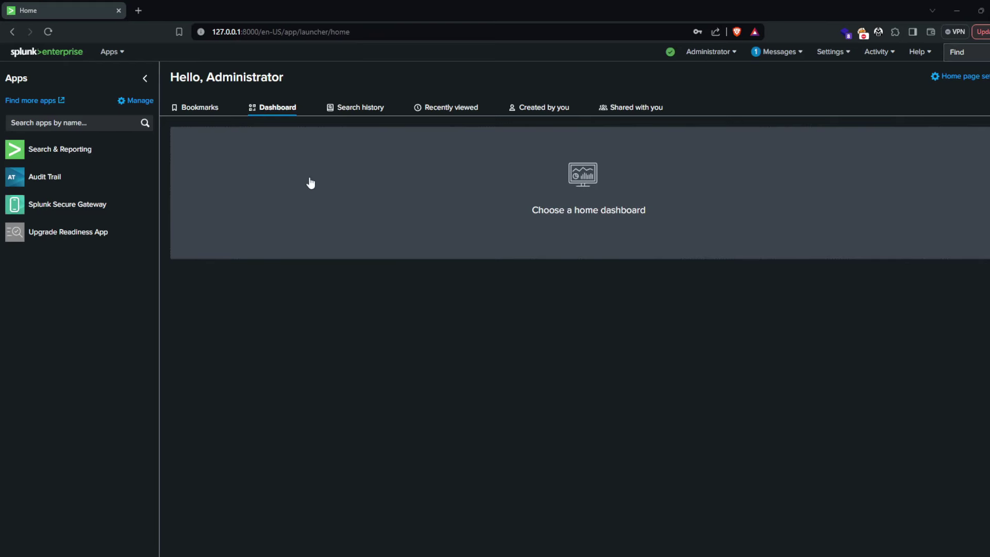
Review the installation instructions for the BOTS version 3 dataset and its index=botsv3 example search on the GitHub page
click(68, 161)
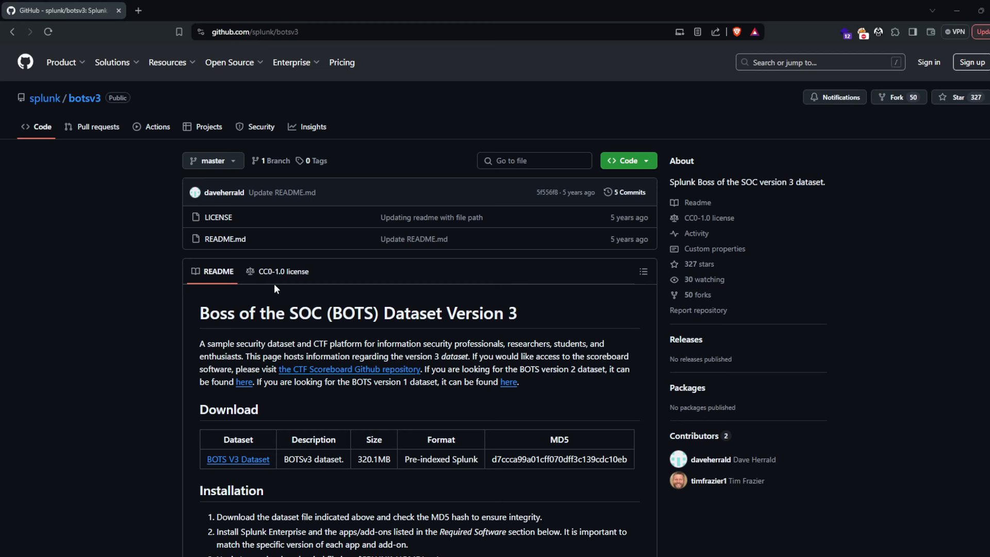
scroll(255, 353, down, 5)
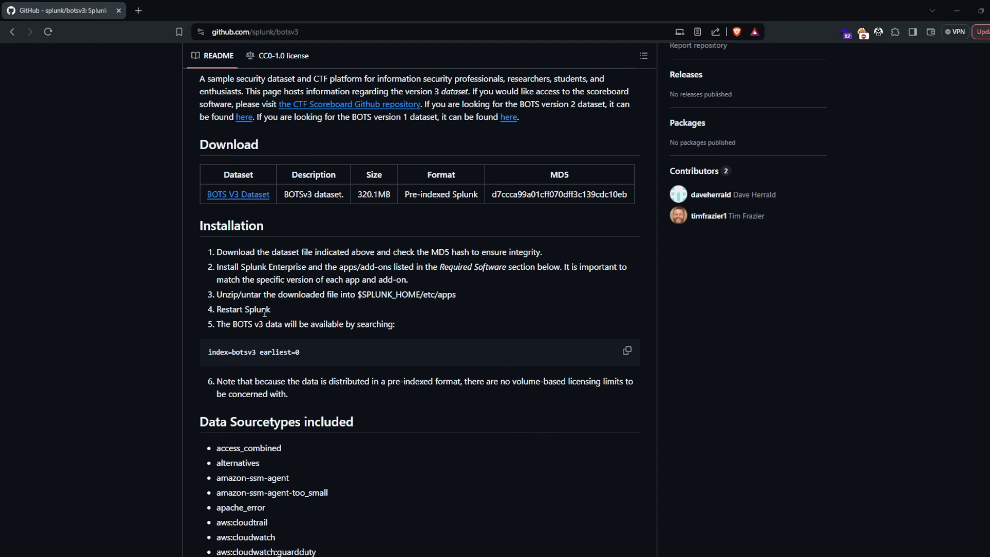
drag(208, 352, 258, 353)
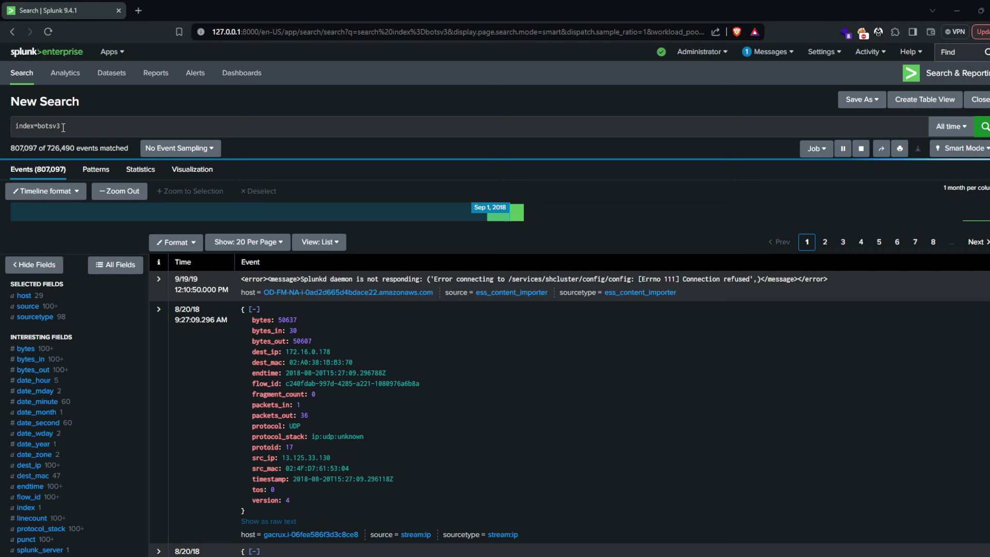
Search the botsv3 index for events containing the keyword error
click(94, 128)
text(error)
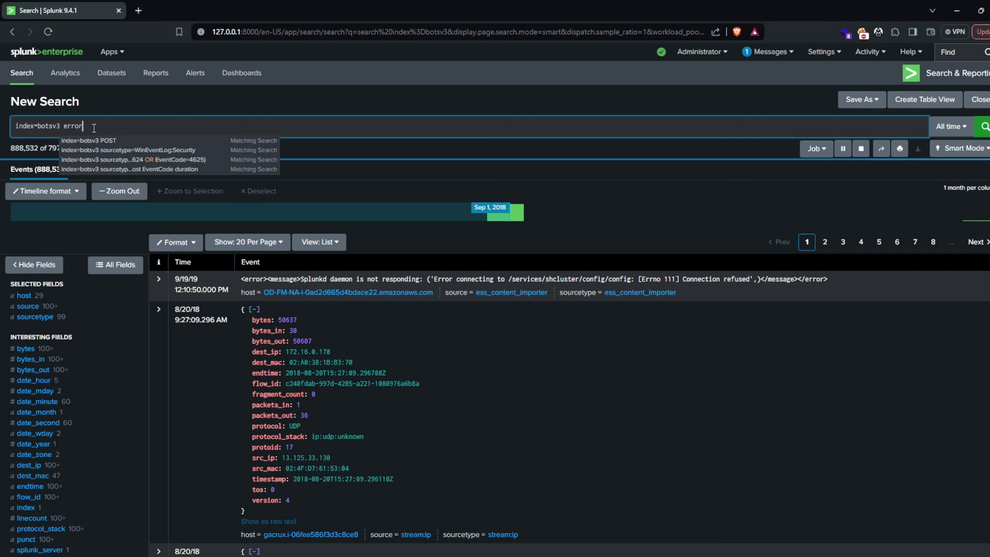
key(Return)
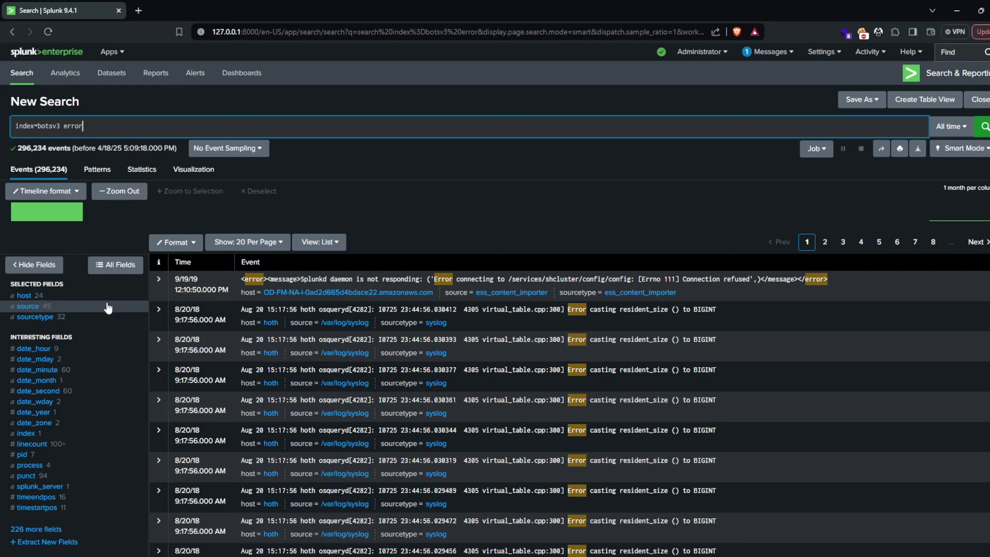
scroll(88, 324, down, 1)
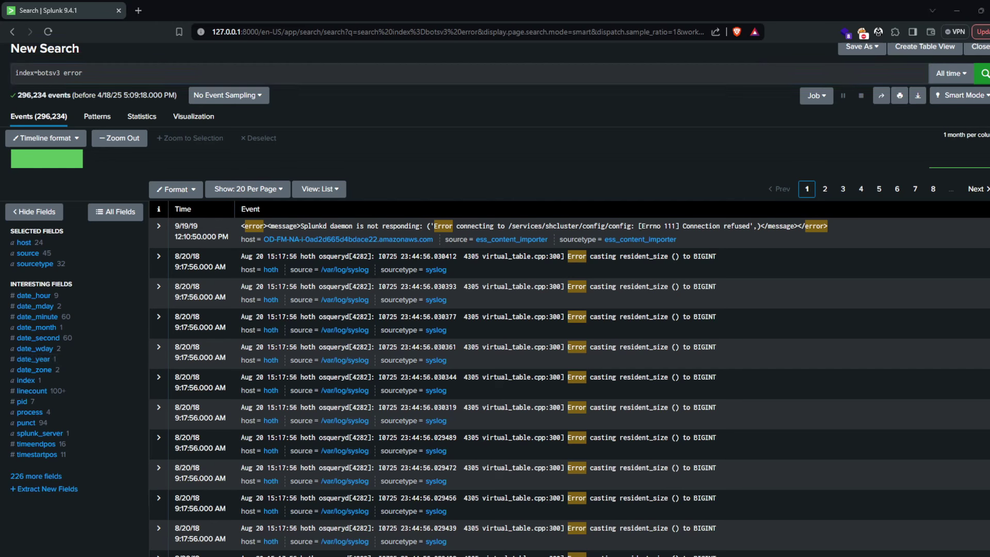
Narrow the botsv3 error search to events with host=serverless
drag(83, 72, 64, 76)
text(host=serverless)
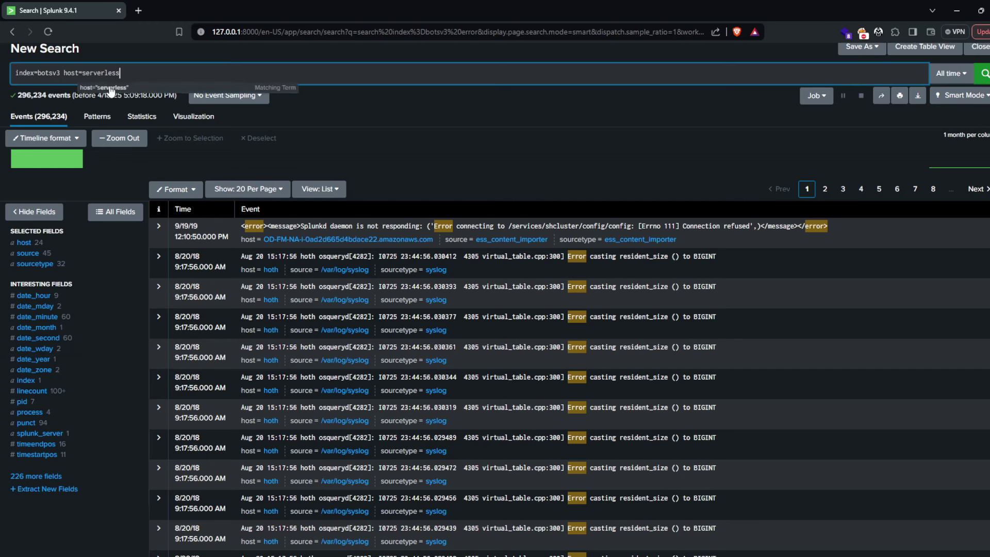
click(68, 244)
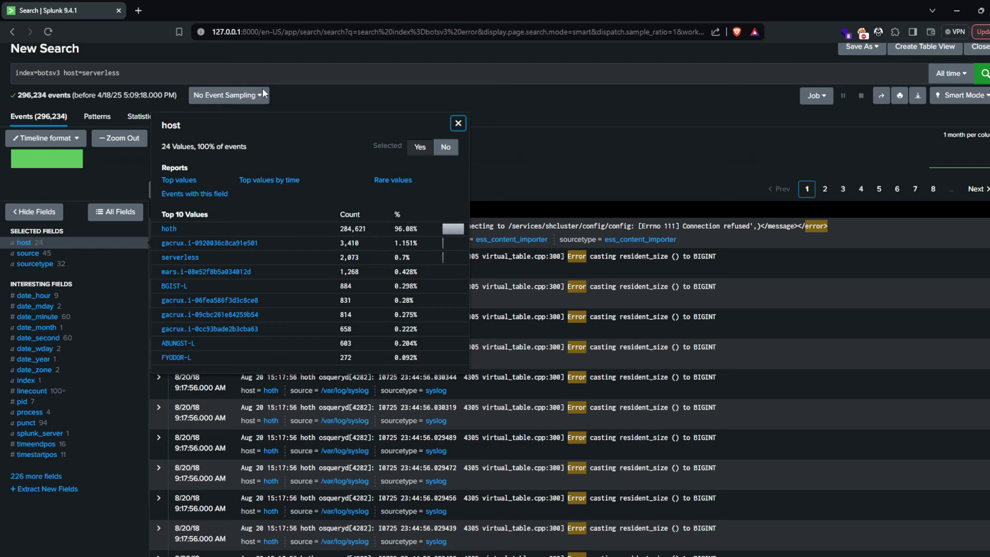
click(185, 257)
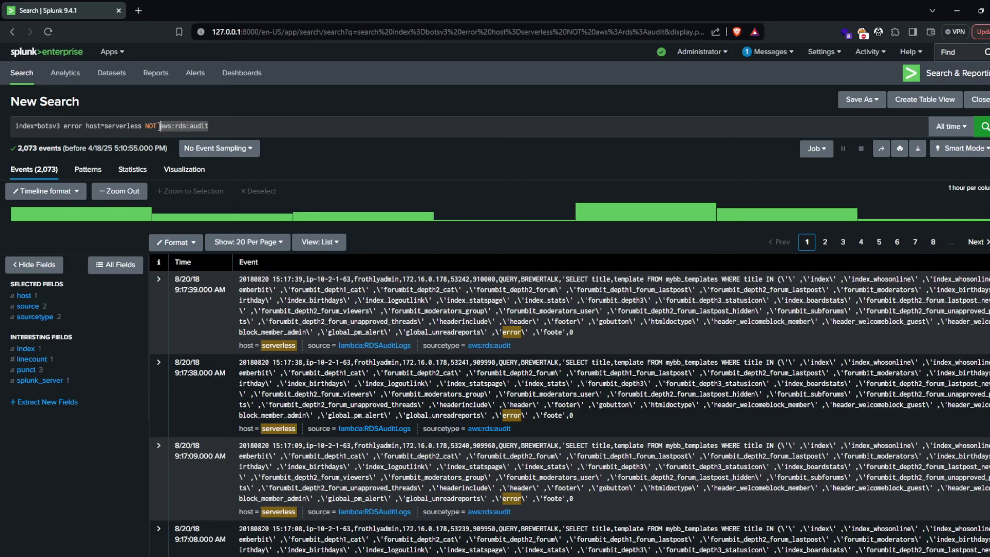
Exclude events with sourcetype="aws:rds:audit" from the serverless error search using NOT
click(45, 321)
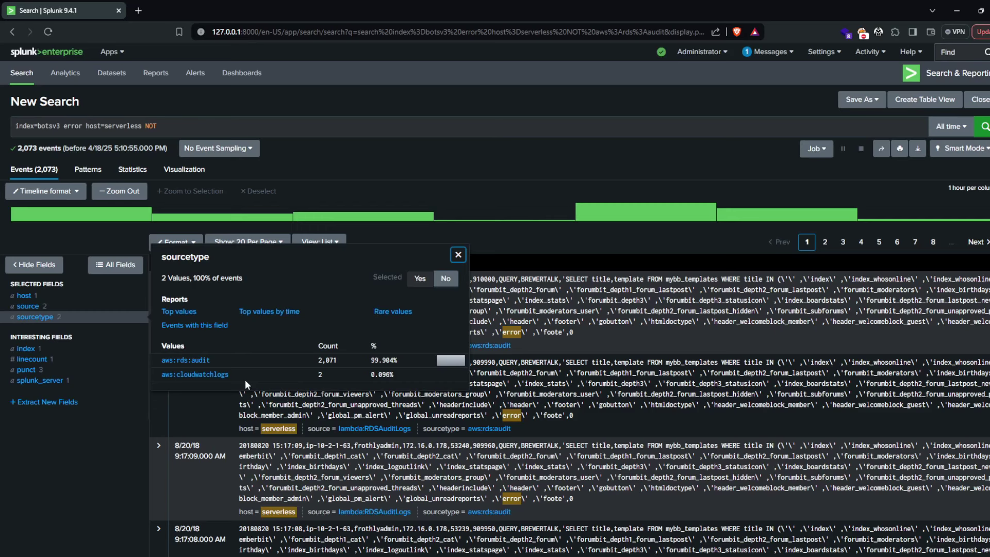
right_click(189, 364)
click(219, 346)
click(183, 360)
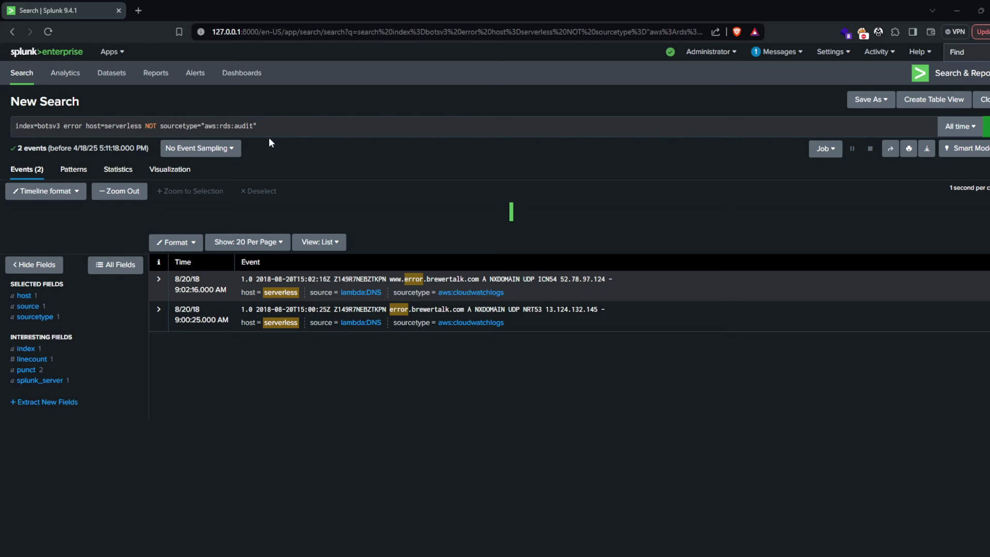
Replace the filters with a statistics search and run index=botsv3 | stats count by sourcetype
drag(257, 125, 53, 126)
text(| stats count by sourcetype)
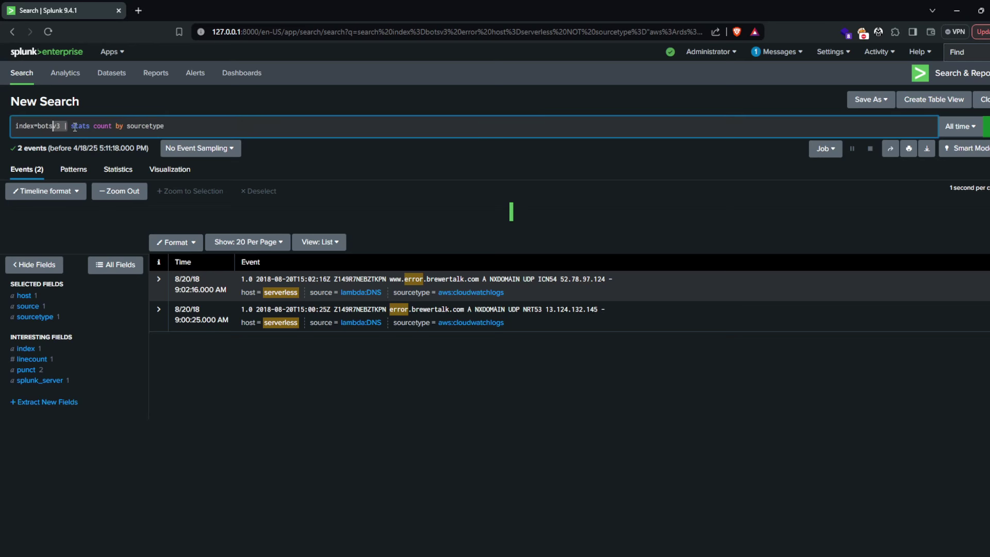
click(164, 127)
key(Return)
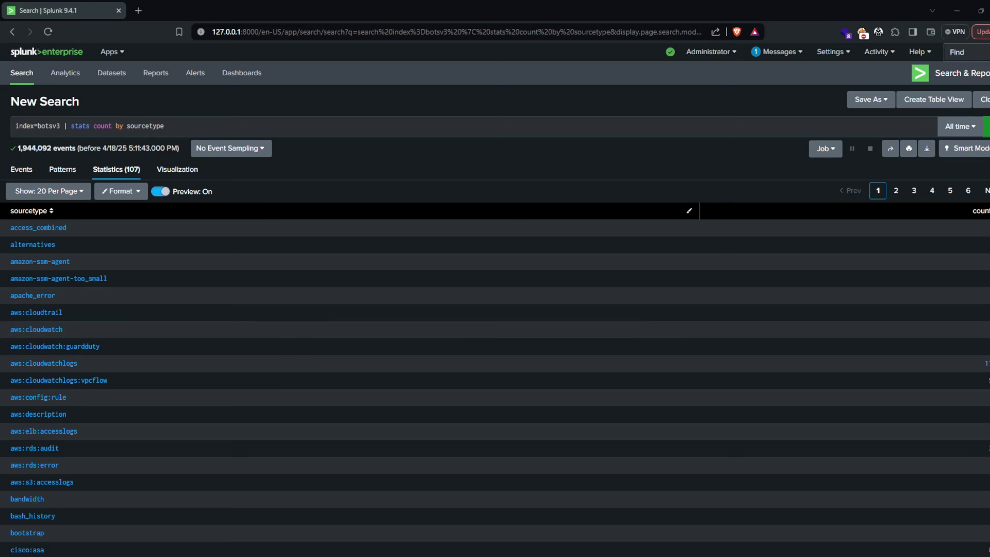
Run the search index=botsv3 | timechart count by sourcetype to count events over time
mouse_move(165, 125)
mouse_down()
mouse_move(62, 125)
mouse_move(179, 128)
mouse_up()
text(| timechart count by sourcetype)
click(65, 127)
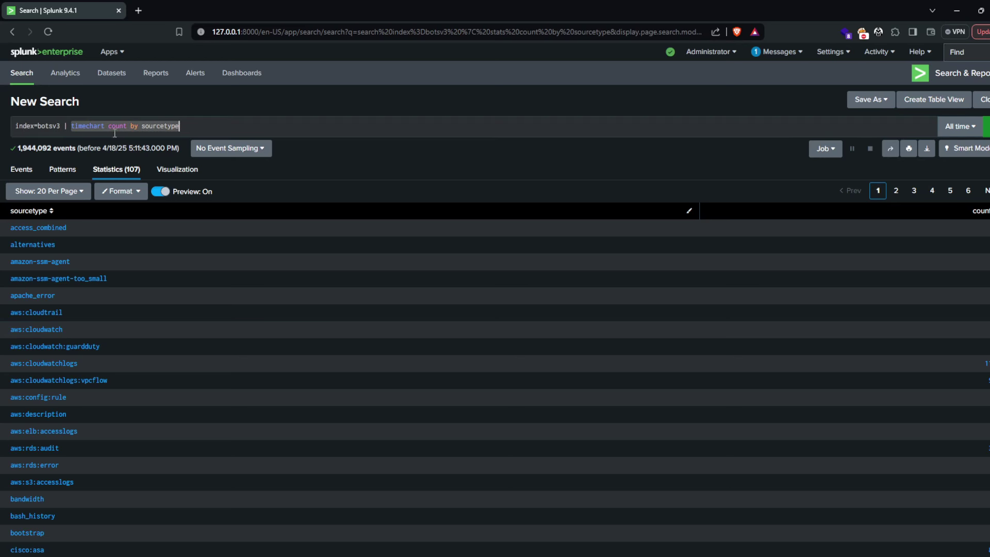
key(Return)
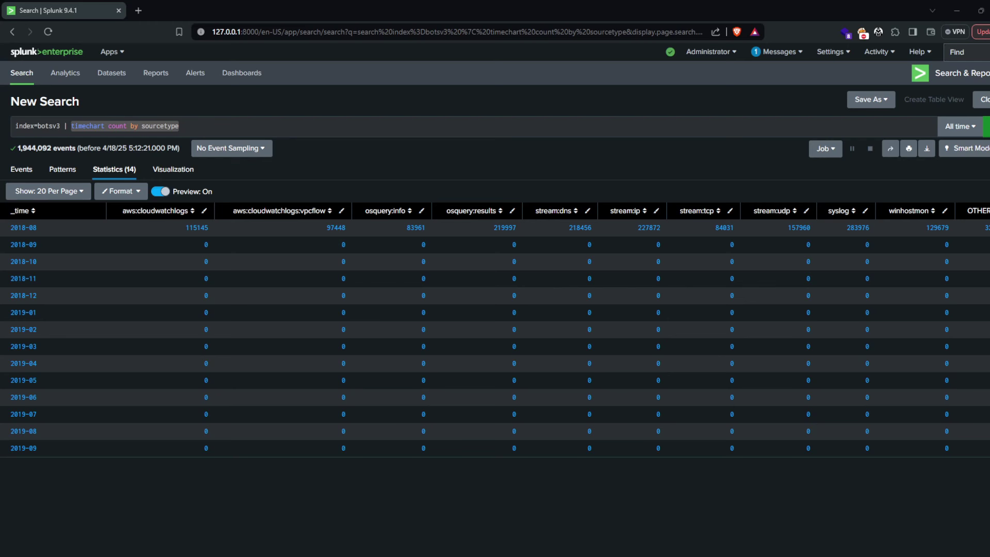
Search botsv3 for WinEventLog:Security EventCode 4624 or 4625, group transactions by host with maxpause=30m, and table _time, Account_Name, host, EventCode and duration
click(207, 126)
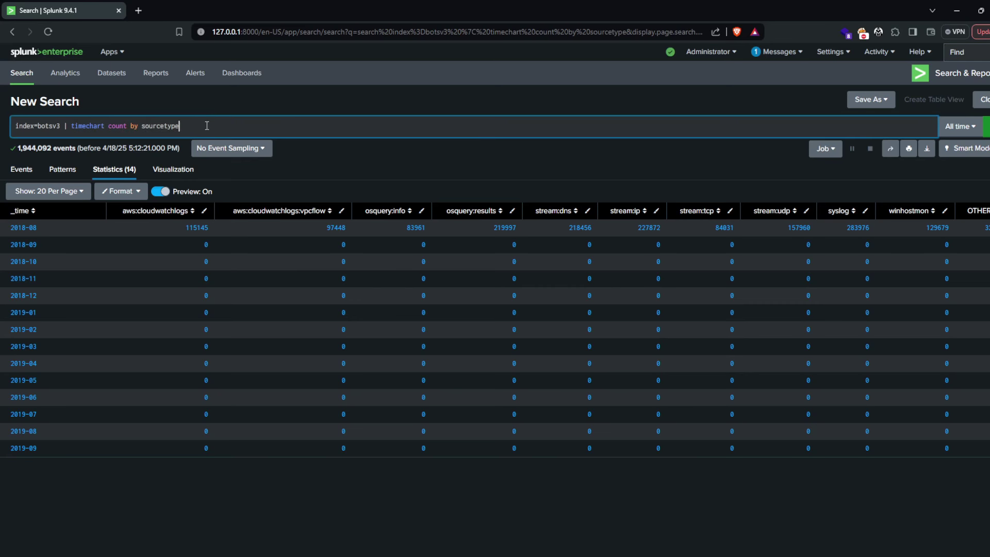
key(ctrl+a)
text(index=botsv3 sourcetype=WinEventLog:Security (EventCode=4624 OR EventCode=4625) | stats count by user, EventCode)
drag(60, 126, 276, 127)
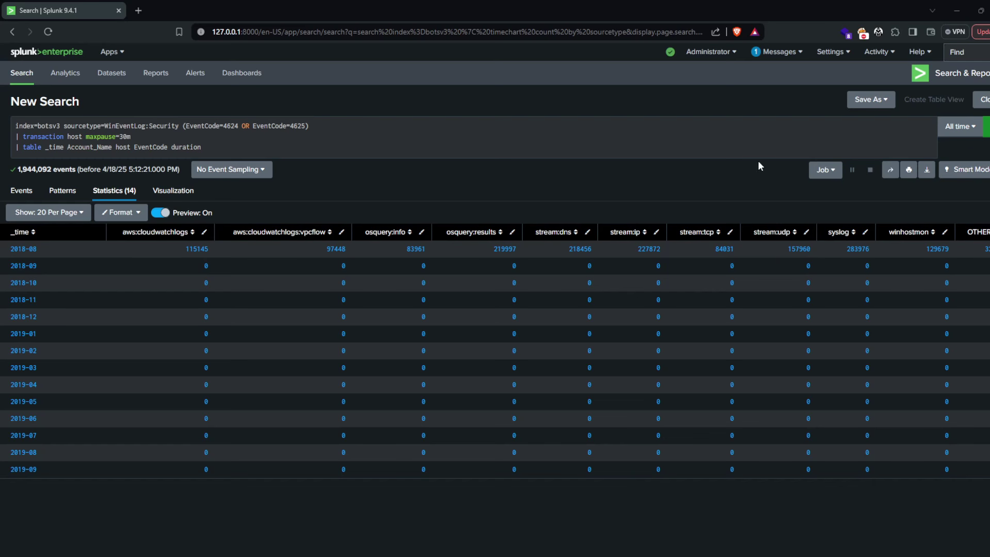
click(986, 128)
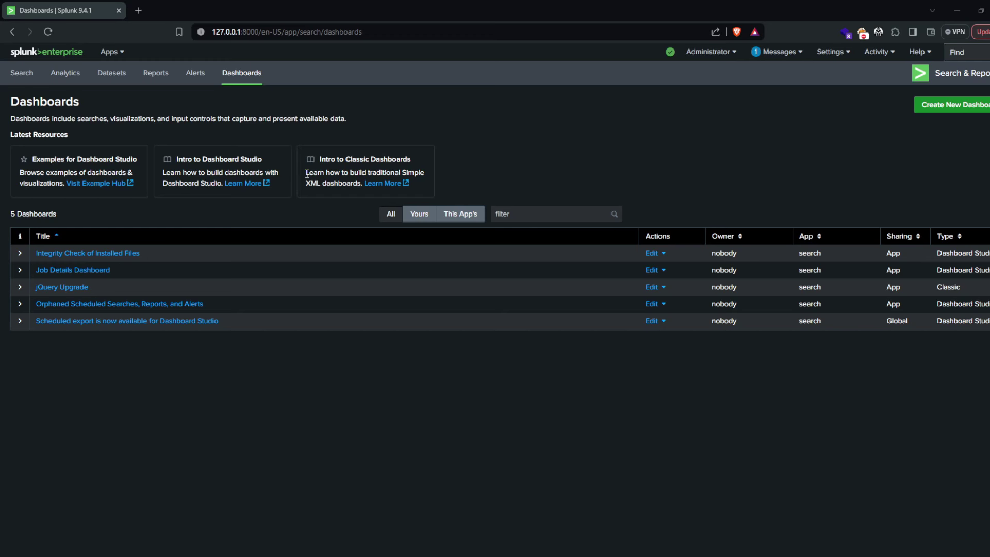
Create a classic dashboard titled "Host authentication attempts" with permissions set to Shared in App
click(951, 105)
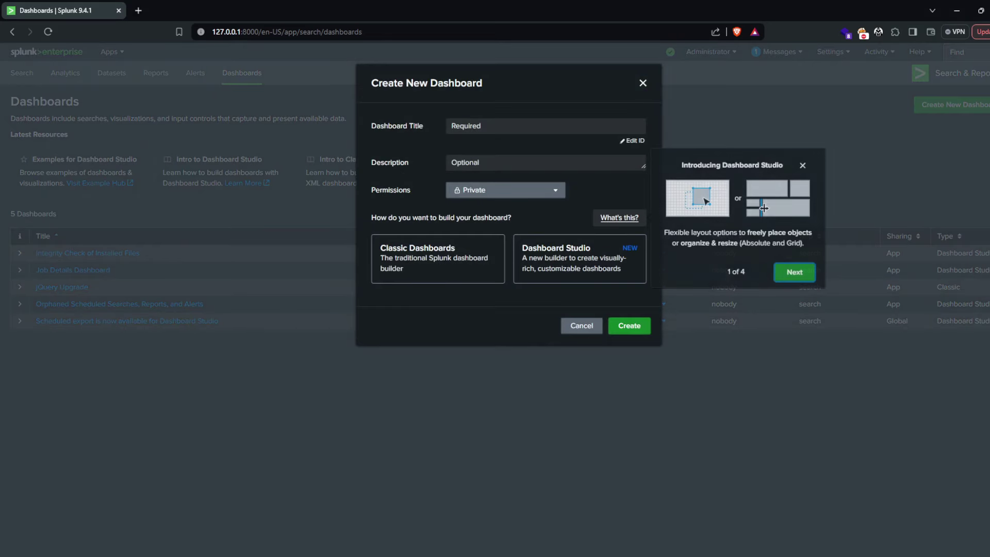
click(485, 124)
text(Host authentication attempts)
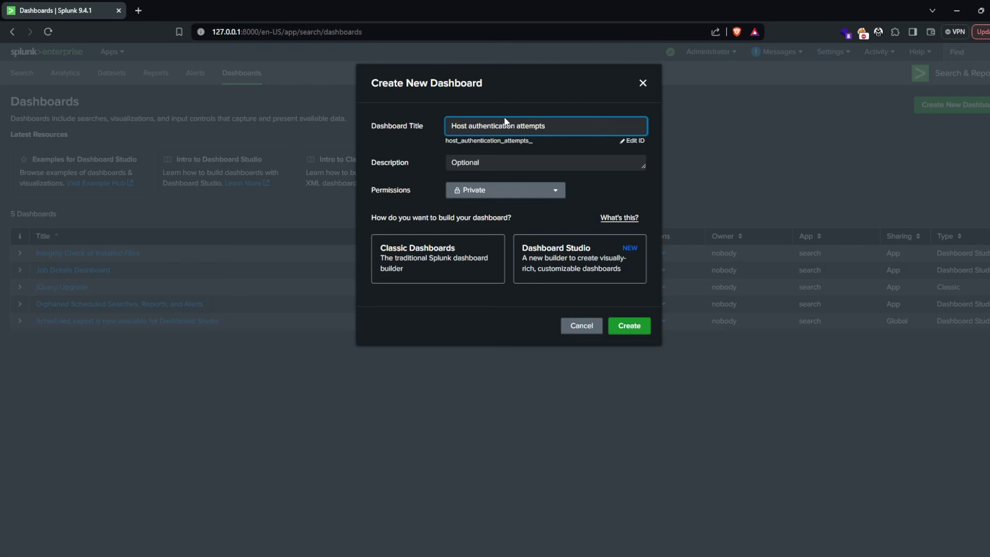
click(534, 195)
click(536, 243)
click(626, 326)
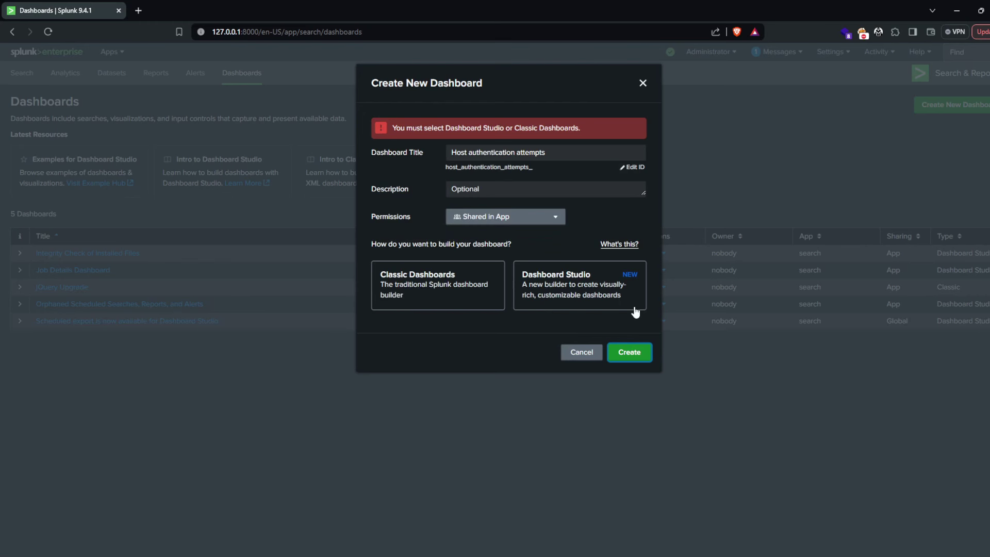
click(511, 189)
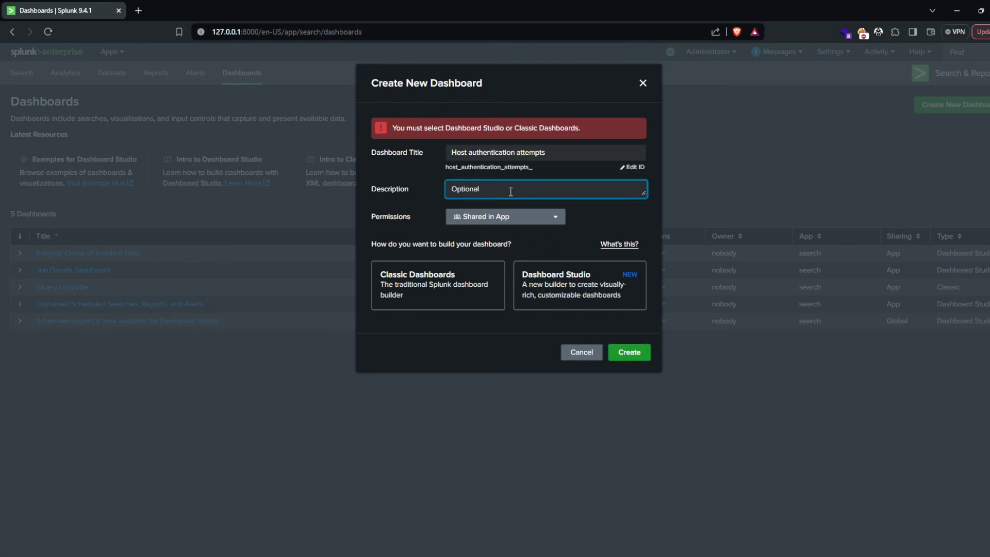
click(482, 297)
click(628, 359)
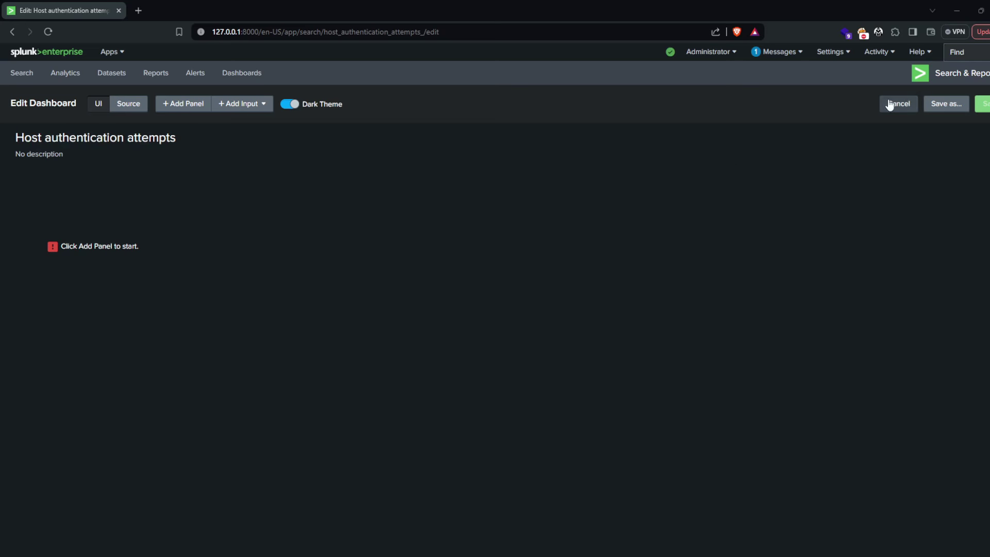
Try to add a line chart panel with the search index=botsv3 sourcetype=WinEventLog:Security (EventCode=4624 OR EventCode=4625) to the dashboard
click(872, 90)
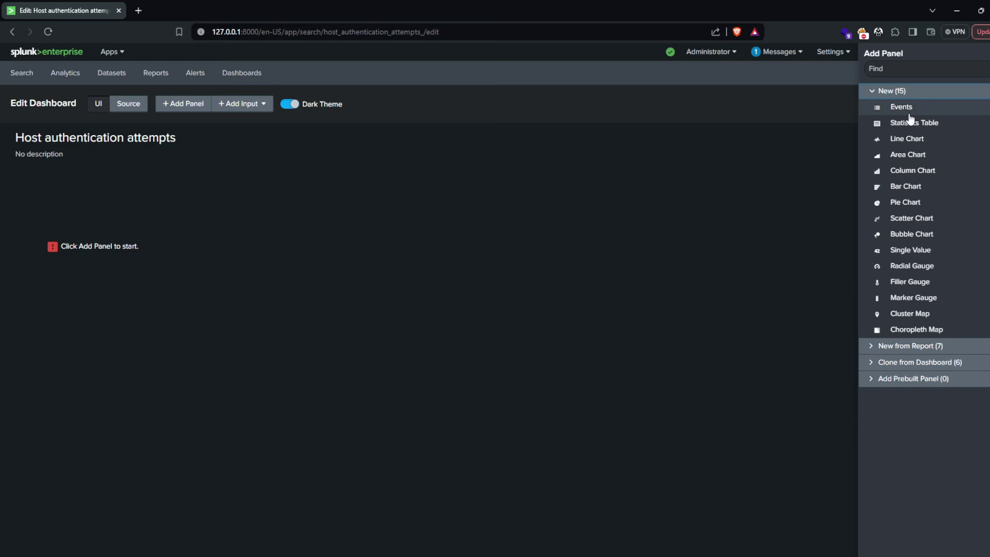
click(900, 189)
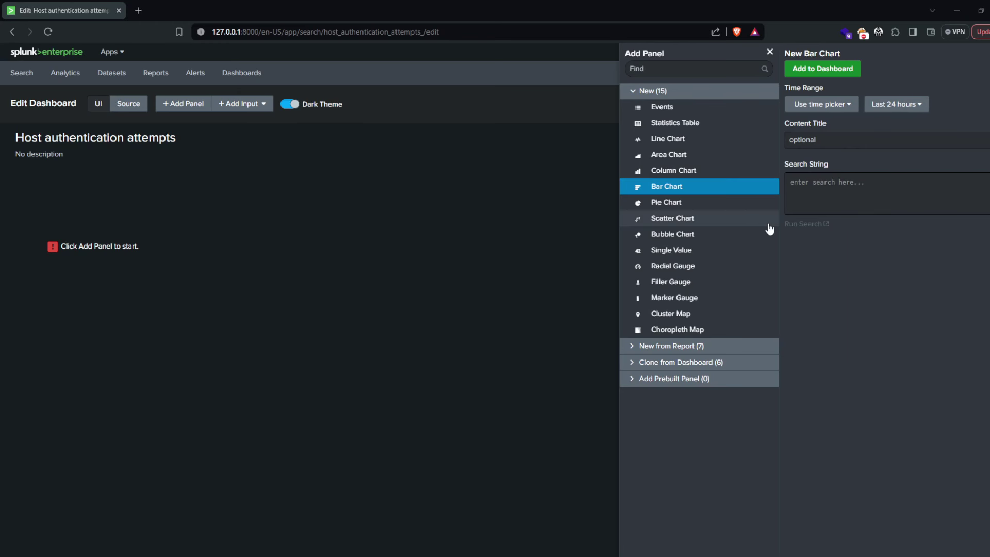
click(674, 139)
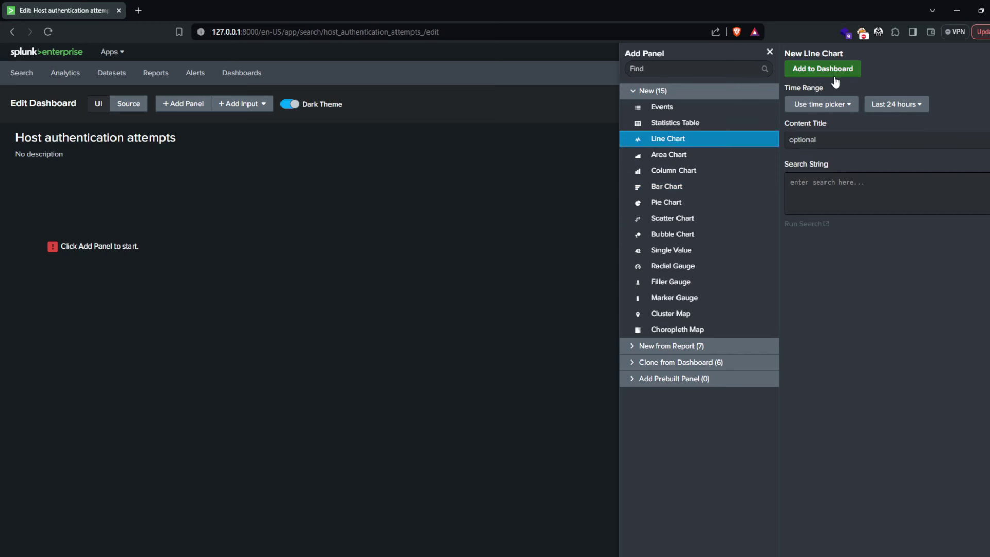
click(812, 203)
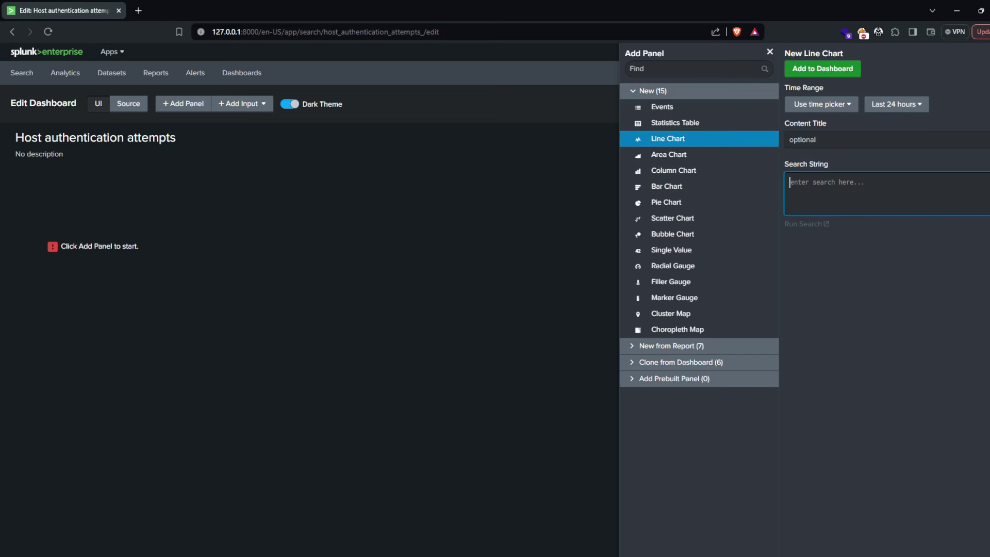
click(827, 177)
text(index=botsv3 sourcetype=WinEventLog:Security (EventCode=4624 OR EventCode=4625))
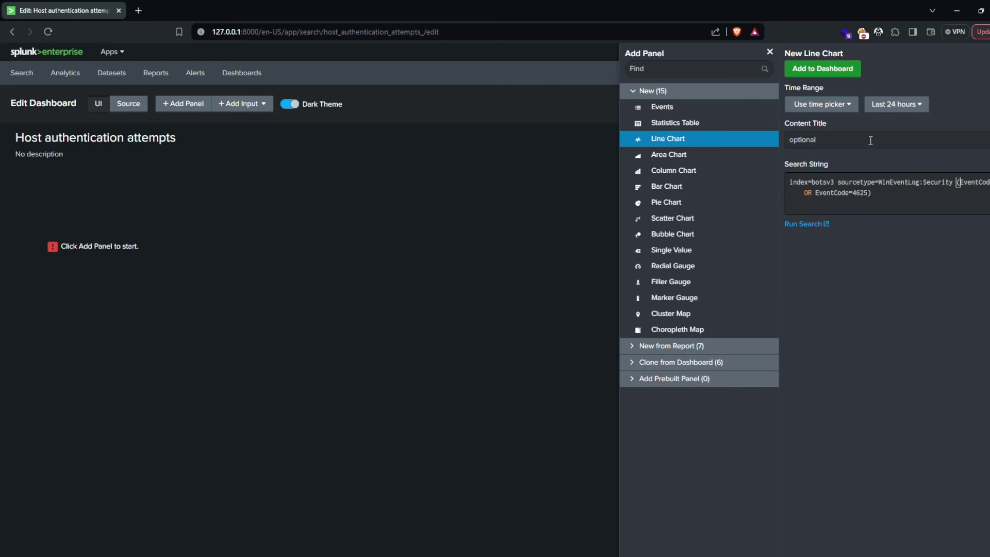
click(825, 70)
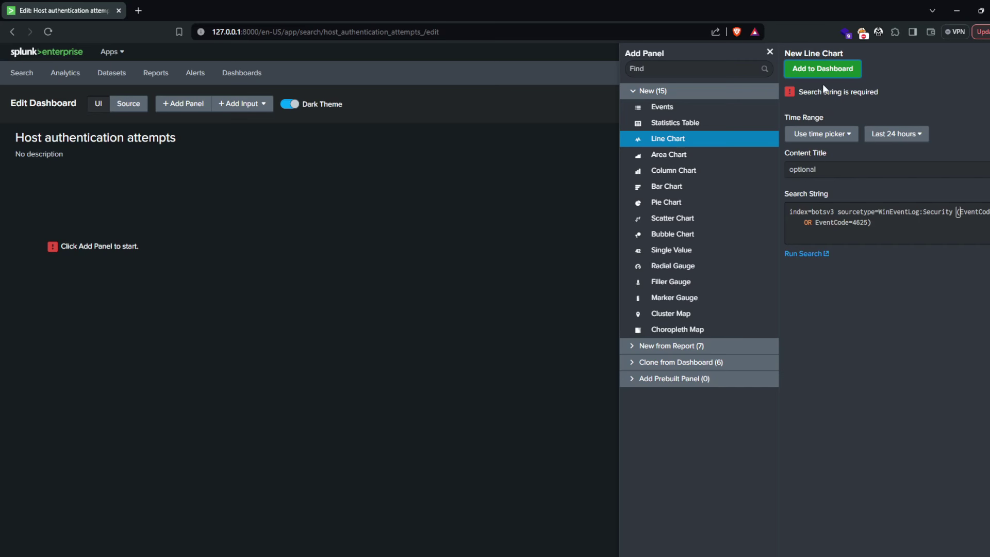
click(796, 209)
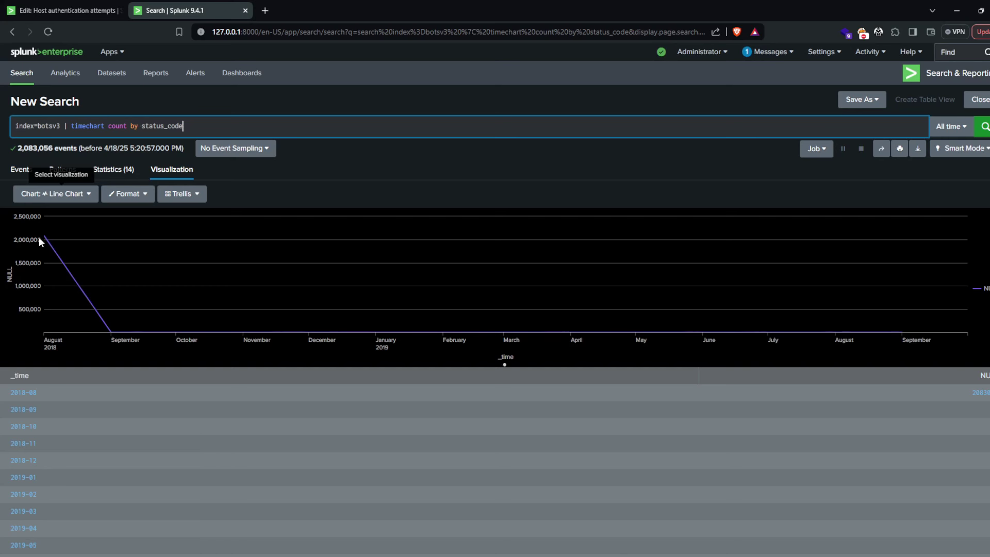
Save the status_code timechart line chart as a panel on the existing "Host authentication attempts" dashboard and view that dashboard
mouse_move(48, 241)
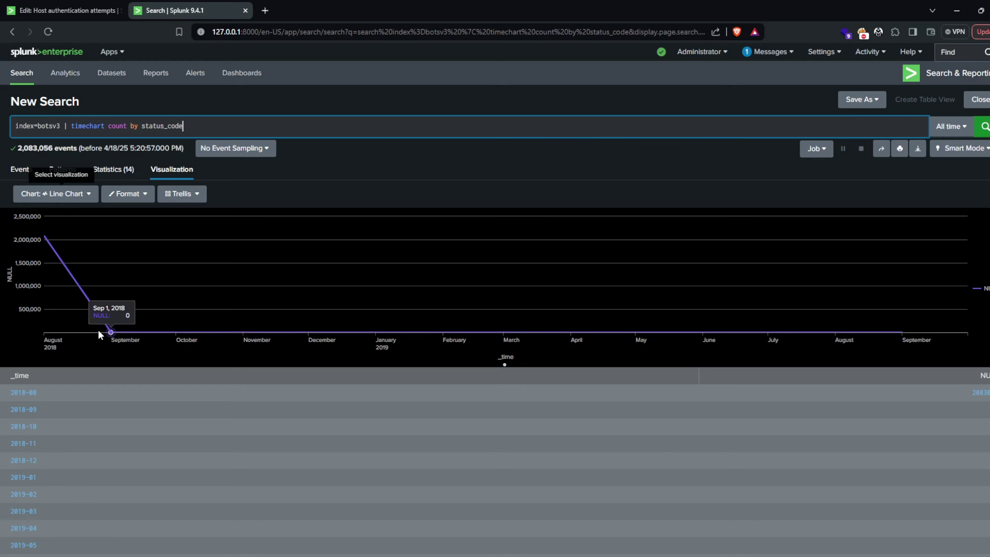
scroll(81, 400, down, 2)
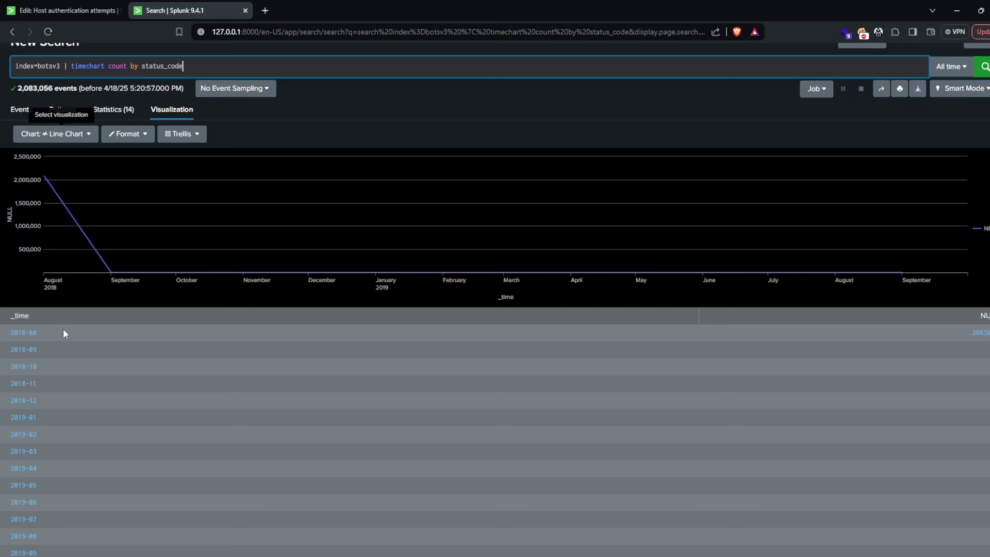
scroll(65, 330, up, 2)
scroll(114, 413, down, 2)
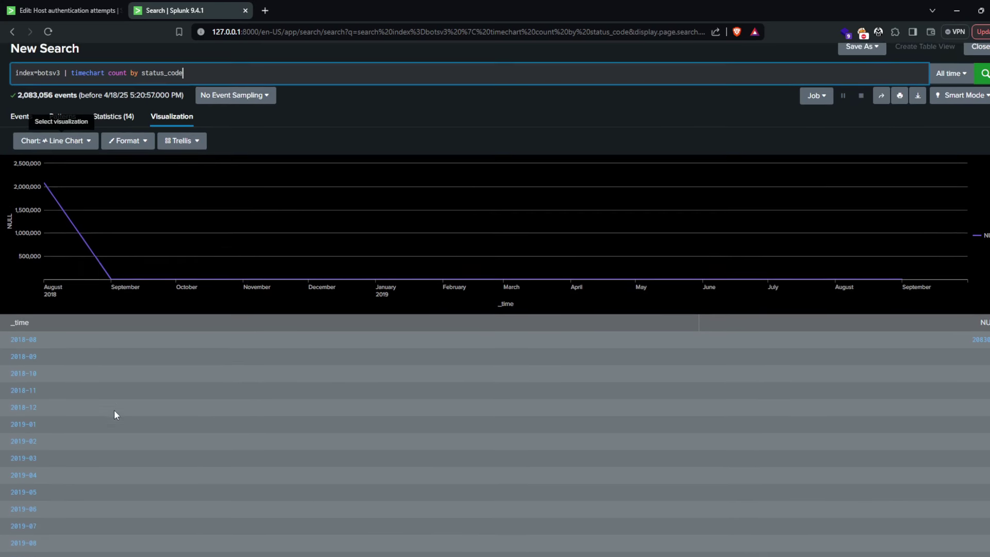
scroll(254, 159, up, 2)
click(864, 103)
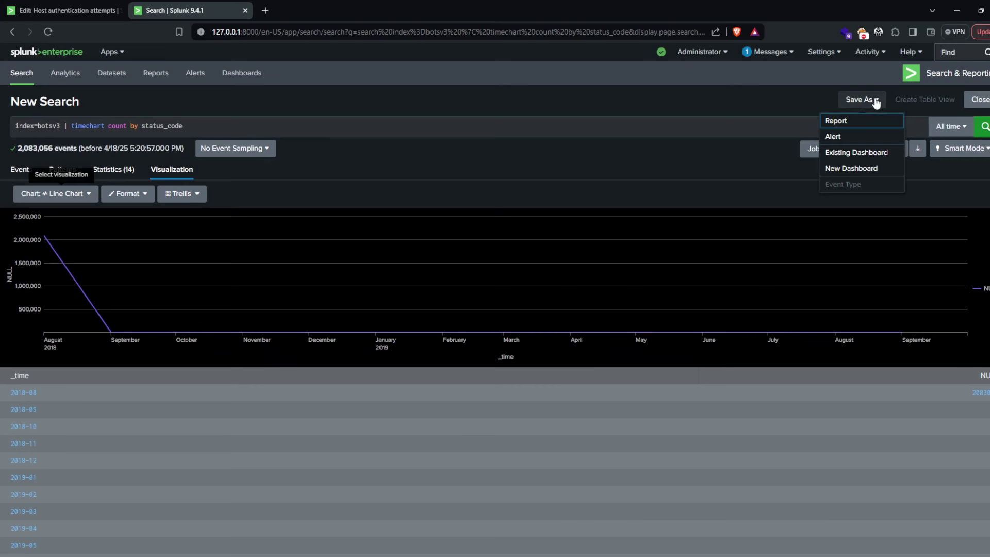
click(873, 153)
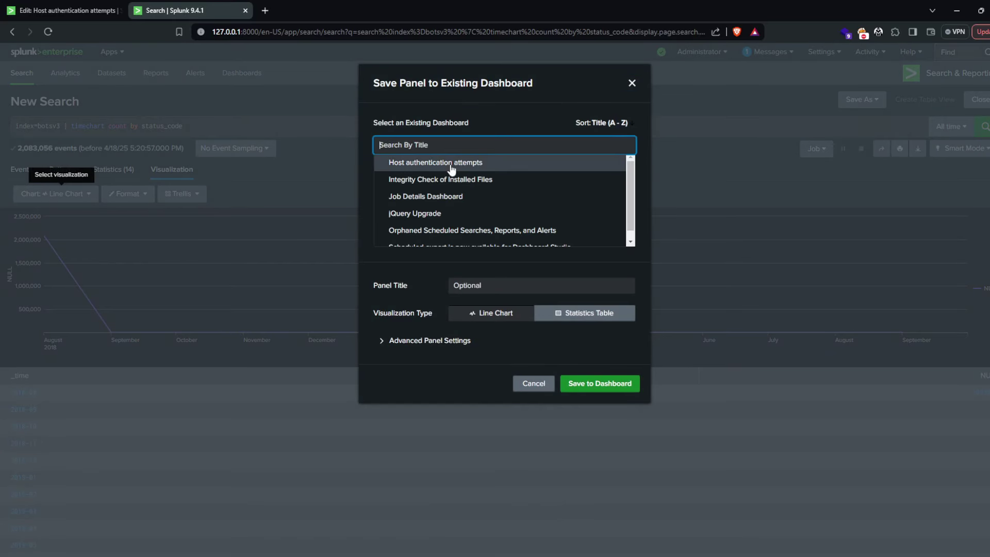
click(437, 164)
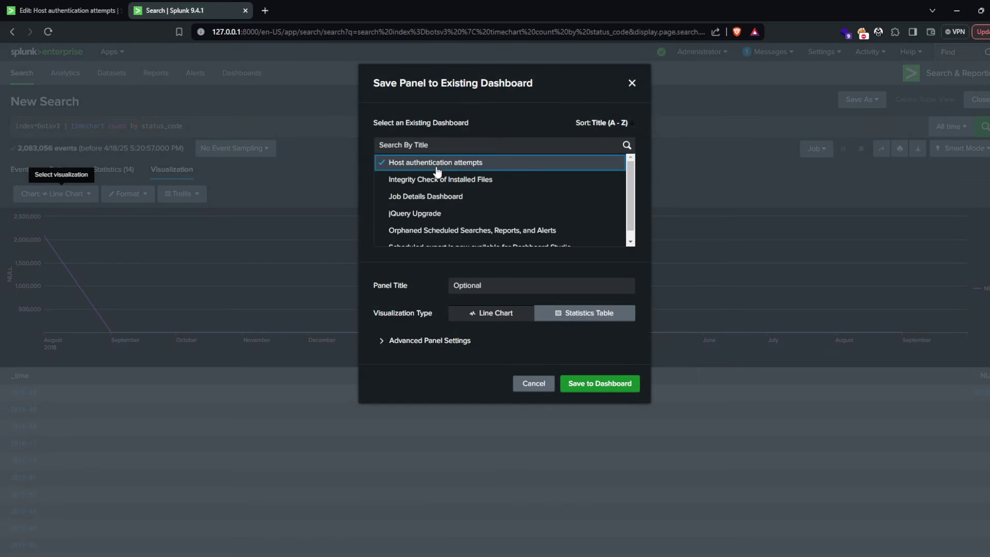
click(591, 384)
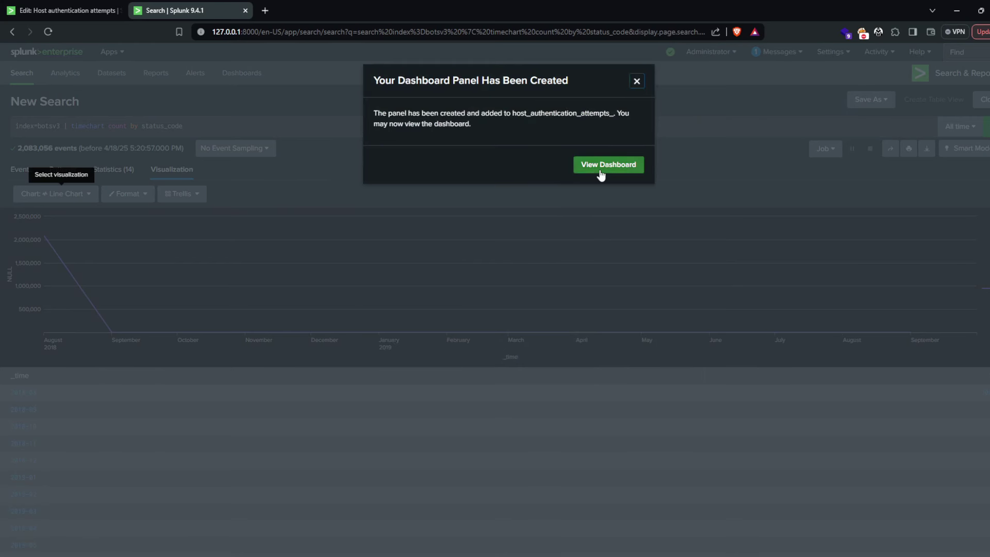
click(600, 171)
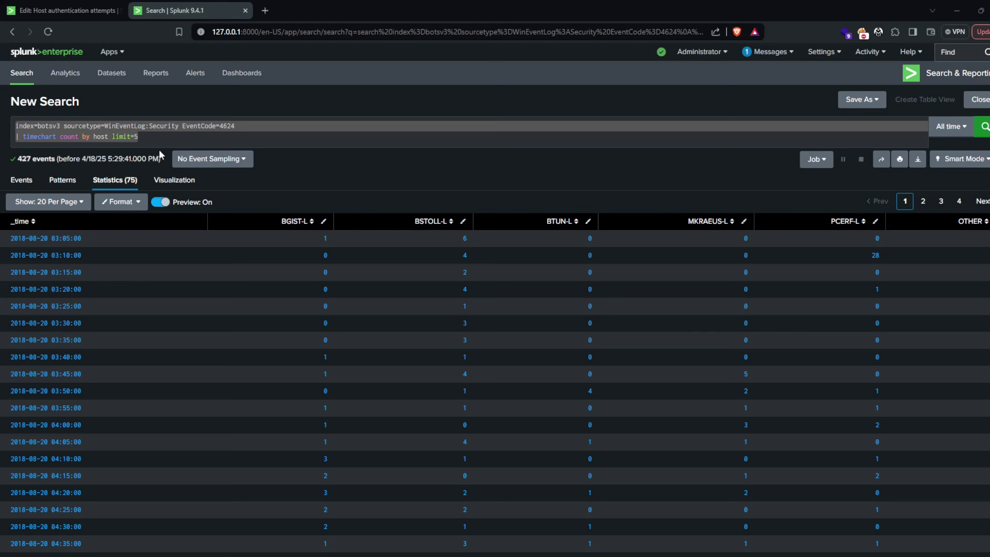
Open the "Host authentication attempts" dashboard from the dashboards list for editing
click(246, 73)
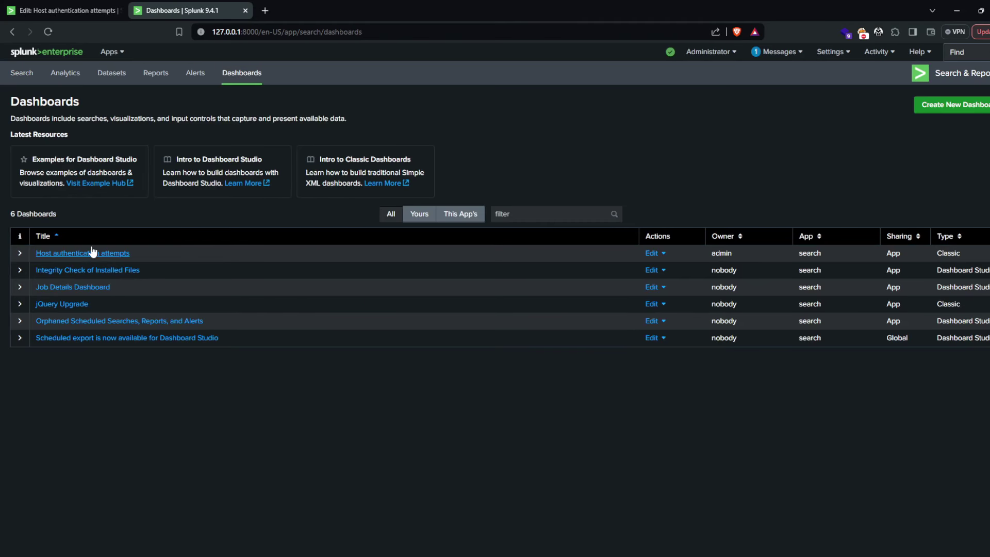
click(92, 252)
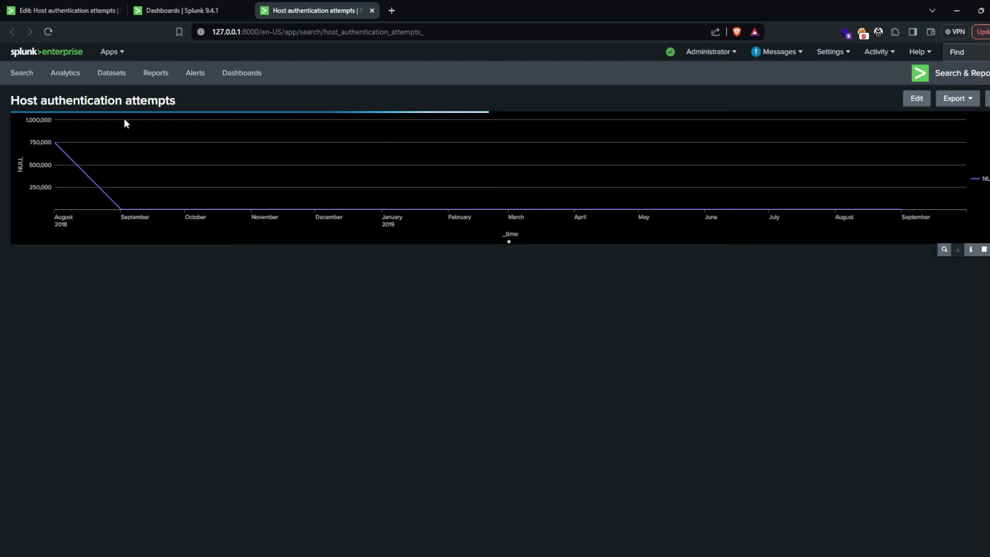
click(917, 100)
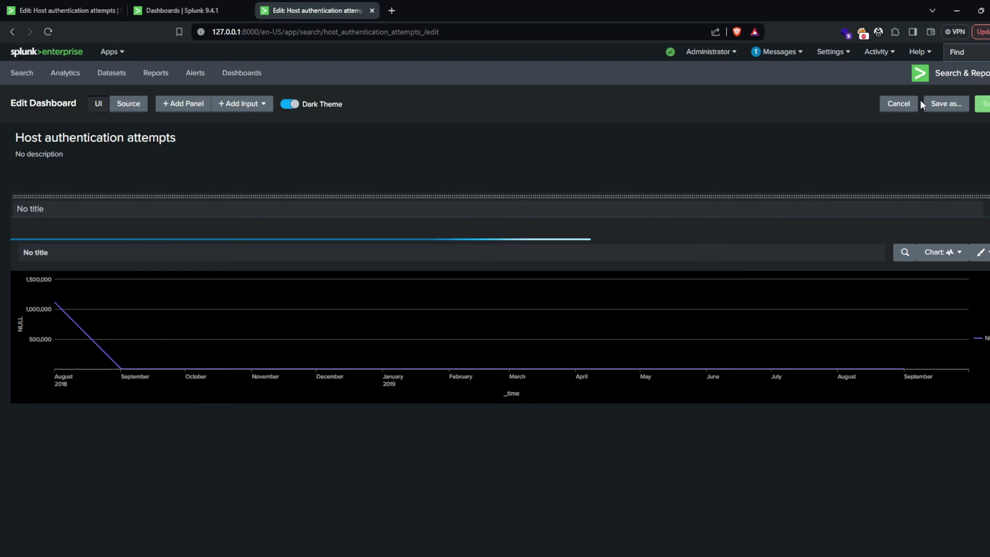
Add an all-time area chart panel with the search index=botsv3 sourcetype=WinEventLog:Security EventCode=4624 | timechart count by host limit=5, checking the search results first
click(183, 105)
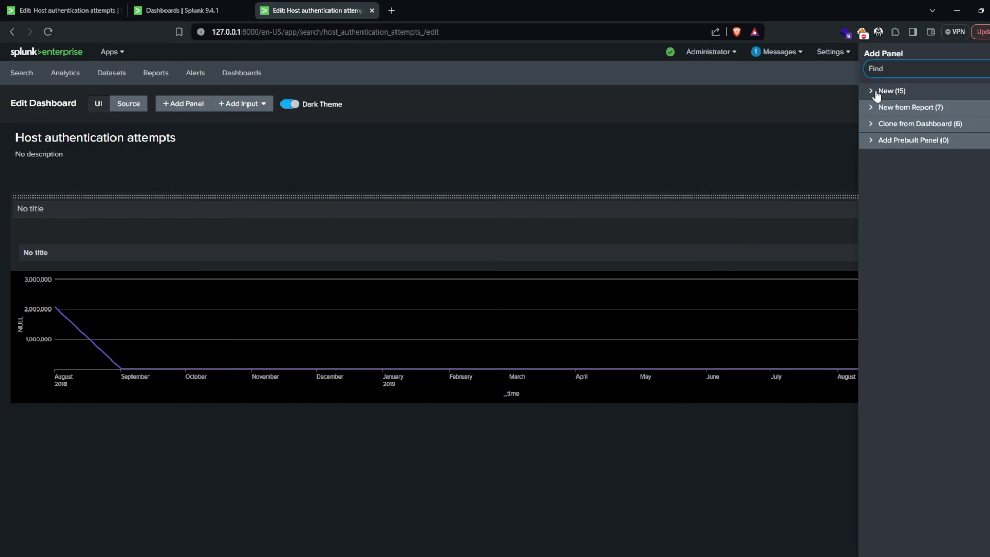
click(875, 92)
click(901, 156)
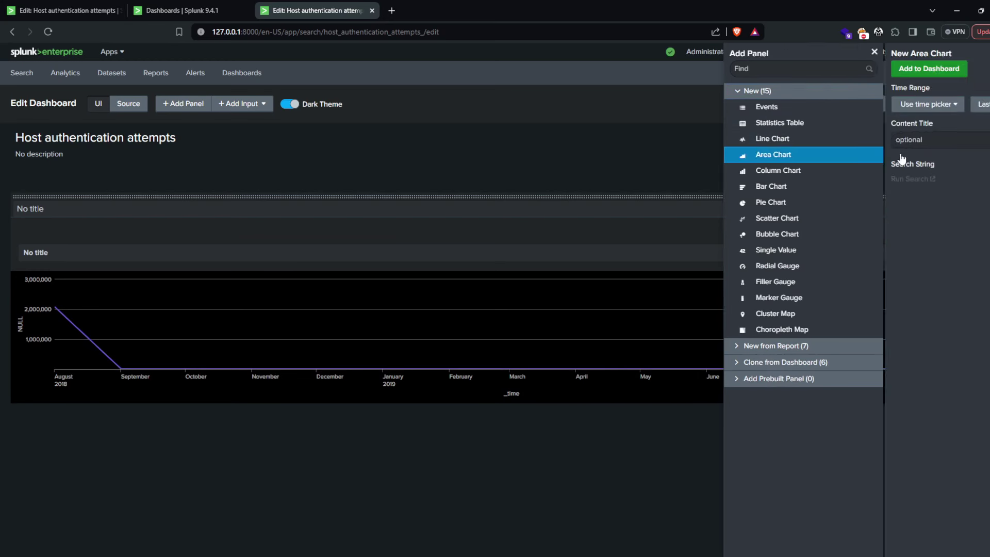
click(818, 196)
key(ctrl+v)
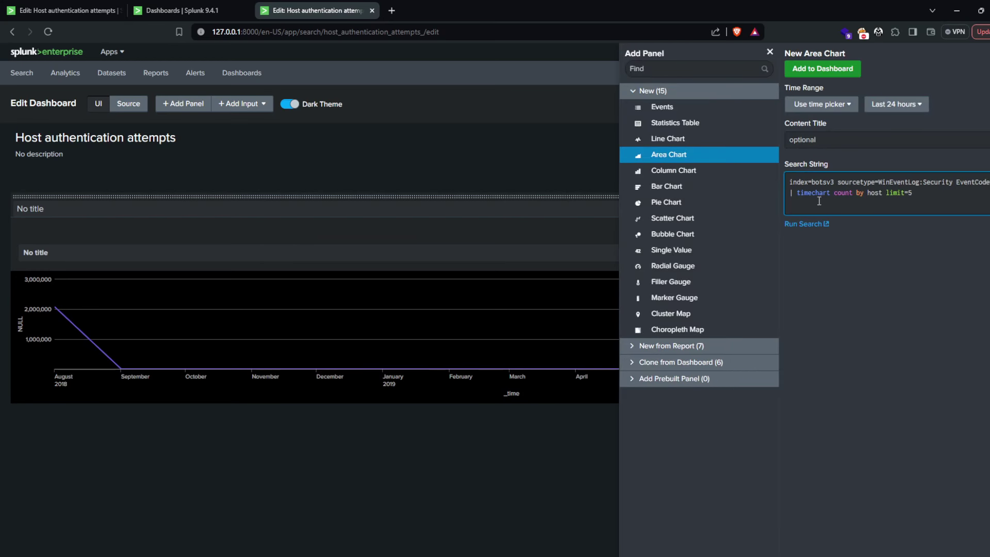
click(896, 104)
click(923, 161)
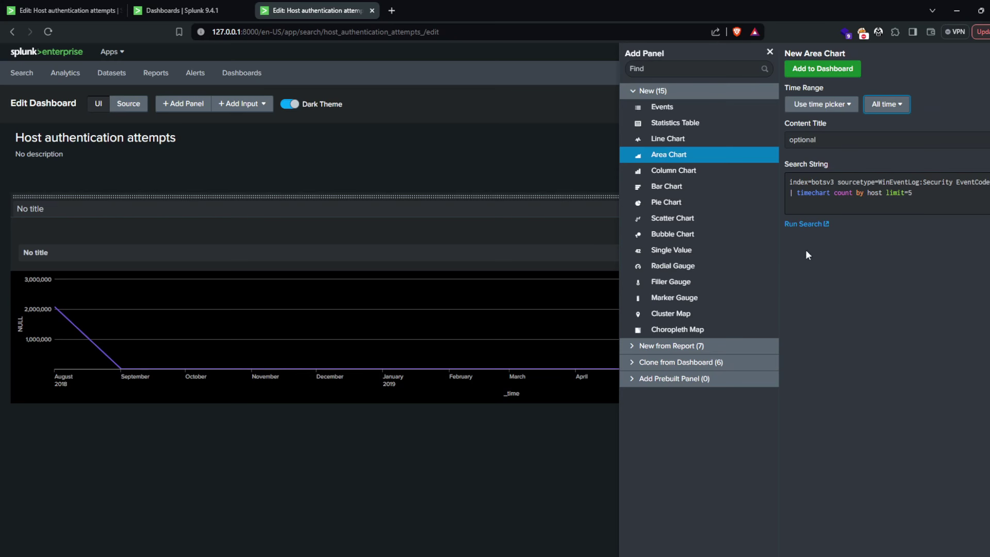
click(810, 225)
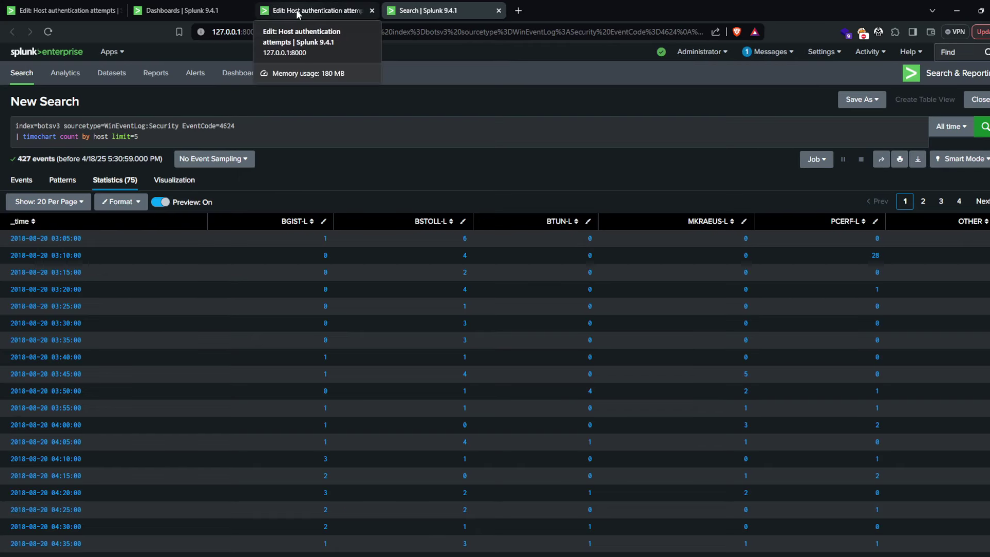
click(299, 9)
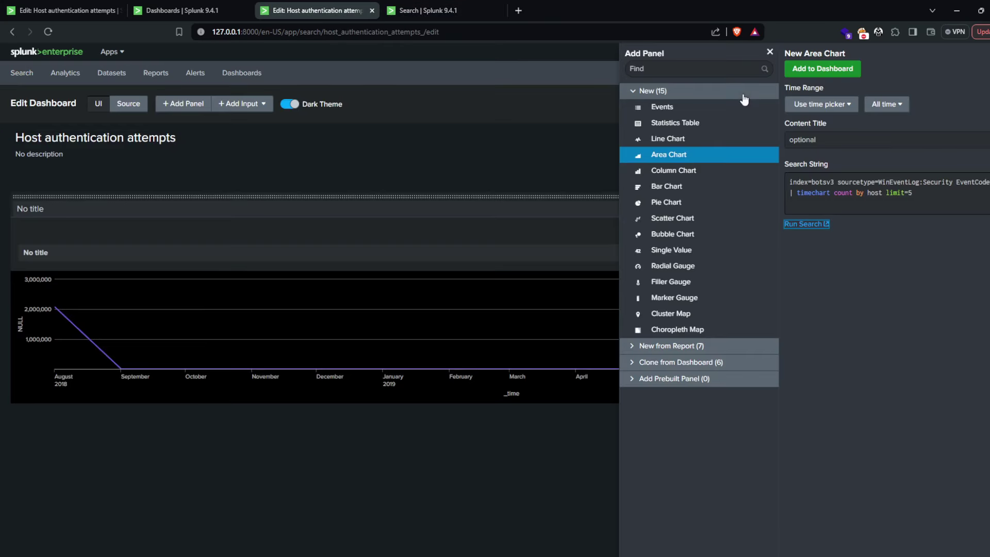
click(822, 69)
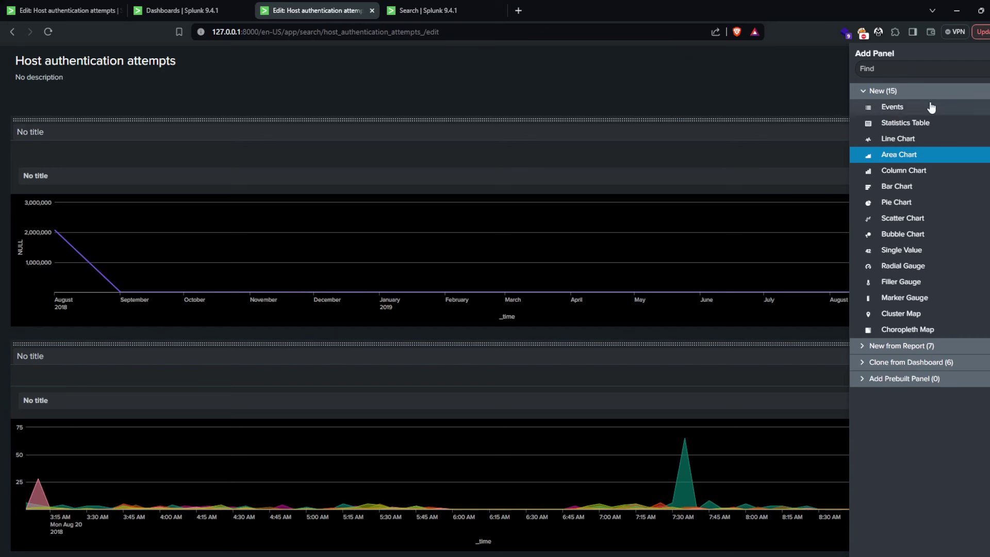
Title the new area chart panel "Successful Logins Over Time" and save the dashboard
click(49, 360)
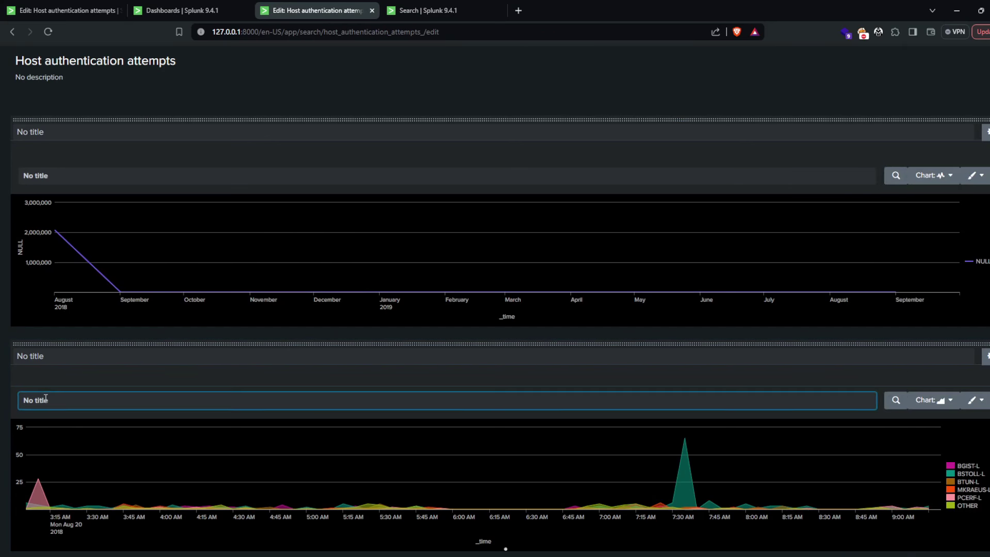
click(64, 361)
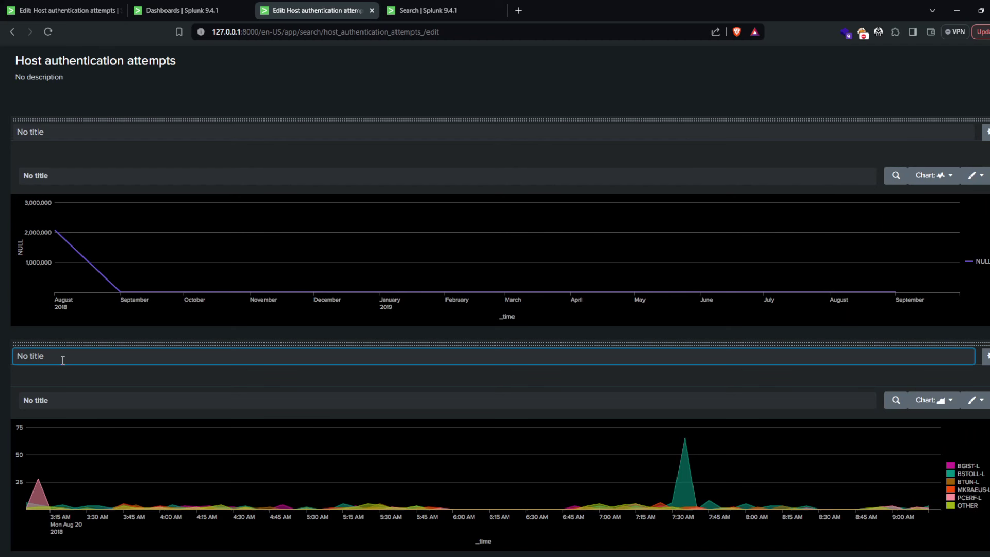
text(Successful Logins Over Time)
key(Return)
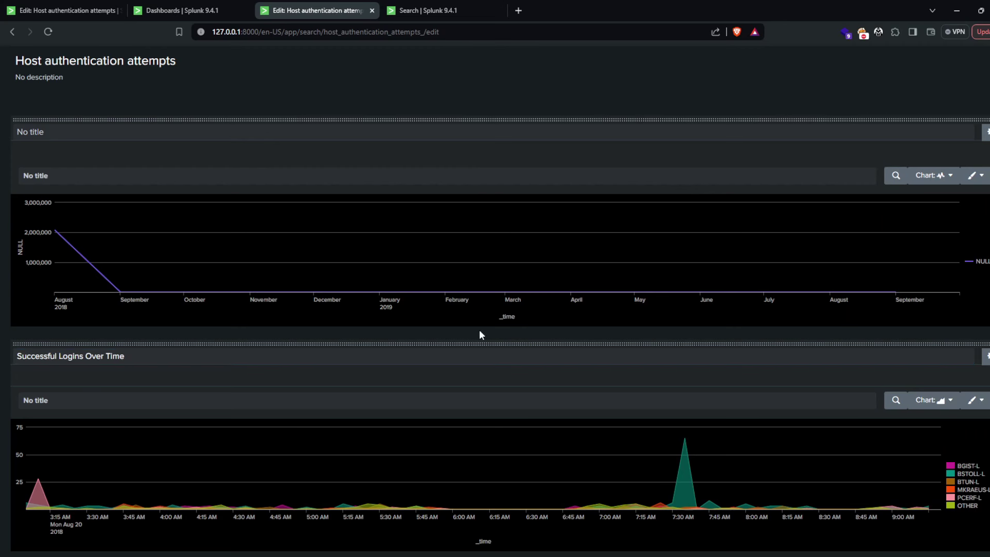
scroll(728, 314, up, 2)
click(979, 104)
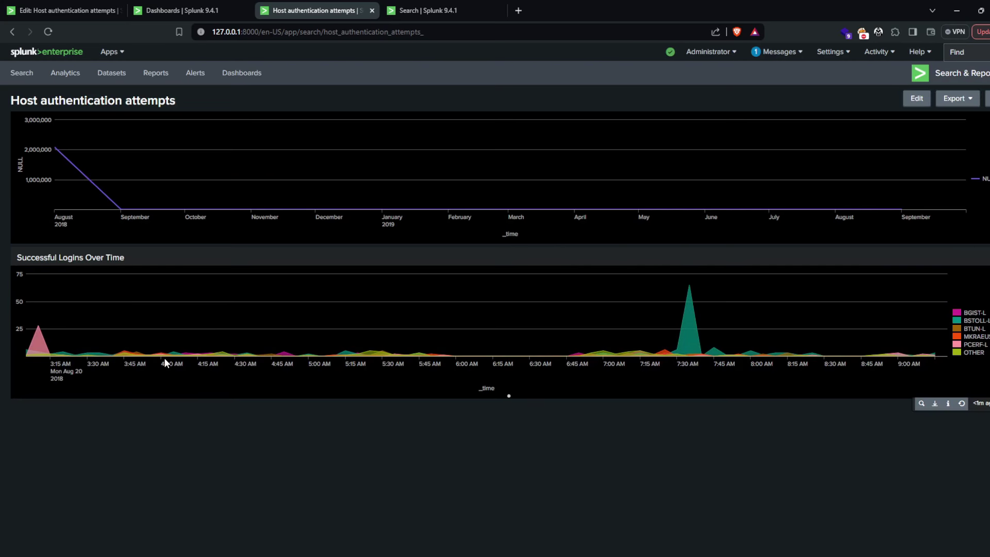
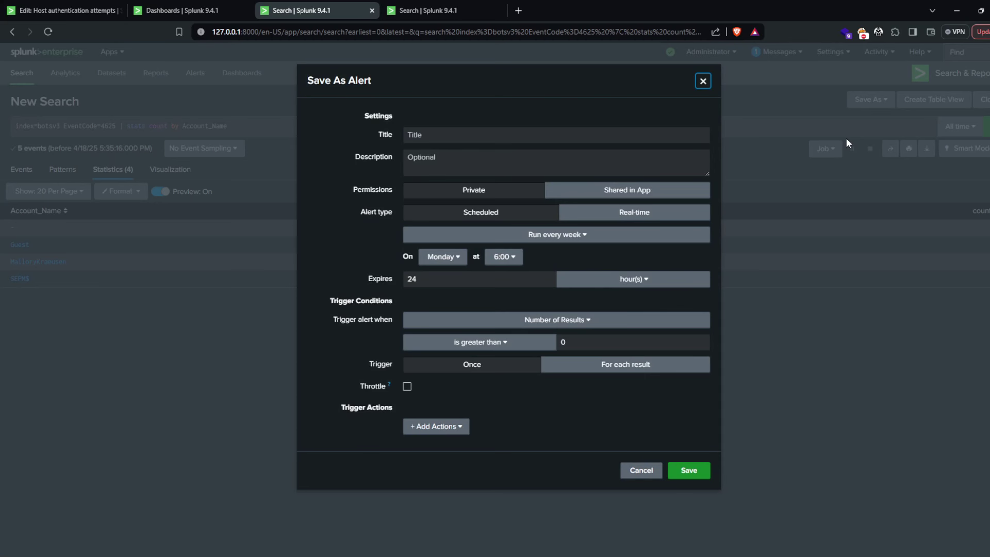
Title the alert "Brute Force Detection Alert" and set it to trigger when the number of results is greater than 1
click(434, 132)
text(Brute)
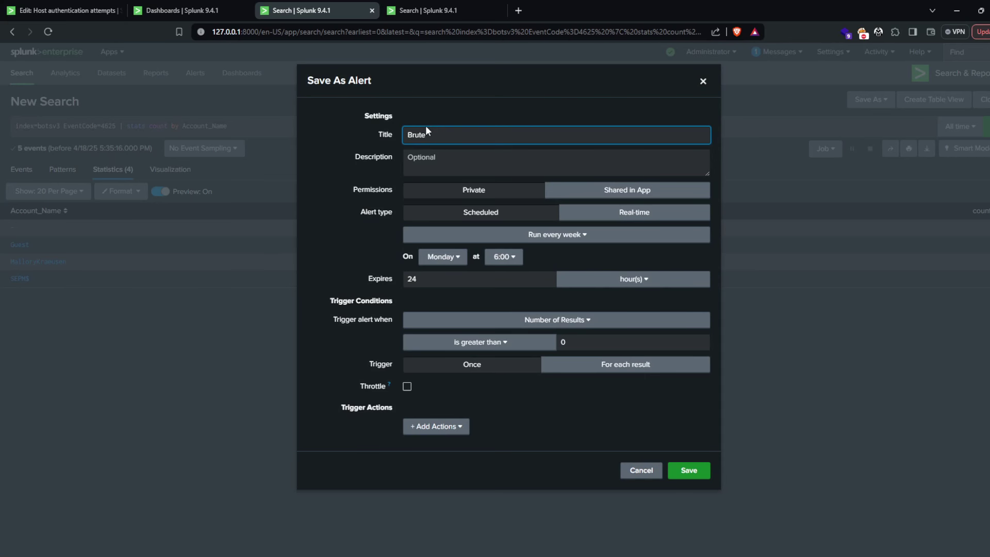
text( Froce De)
text(ce Detection Alert)
click(572, 340)
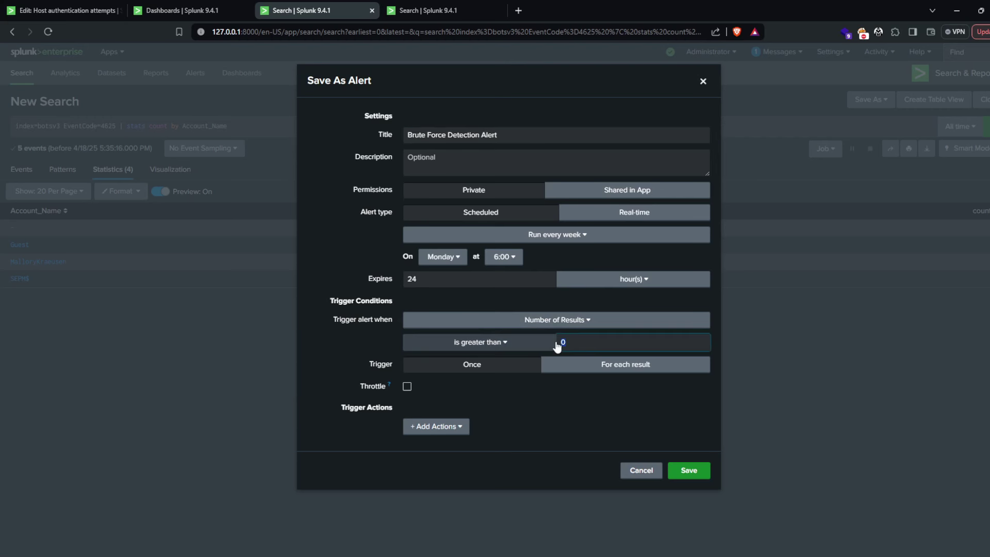
key(BackSpace)
text(1)
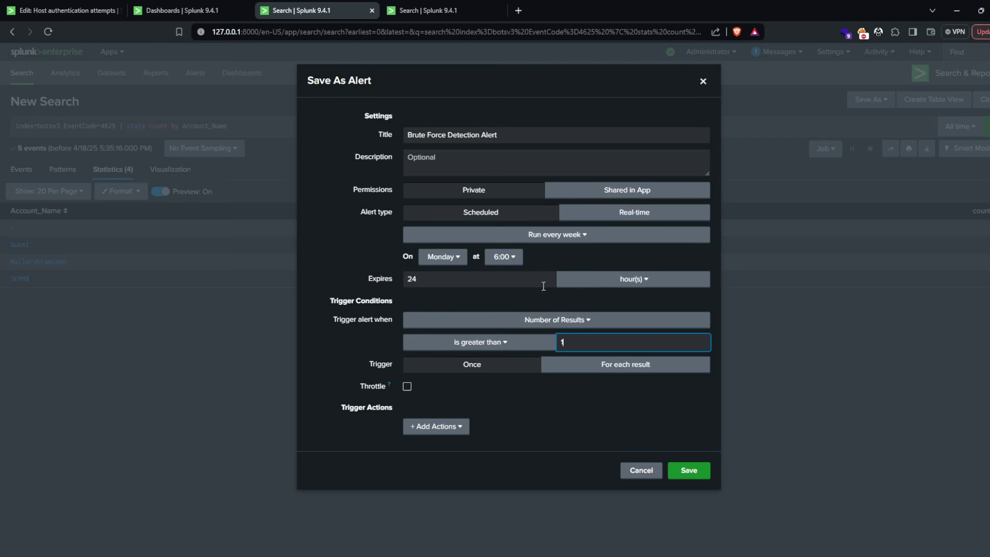
click(489, 300)
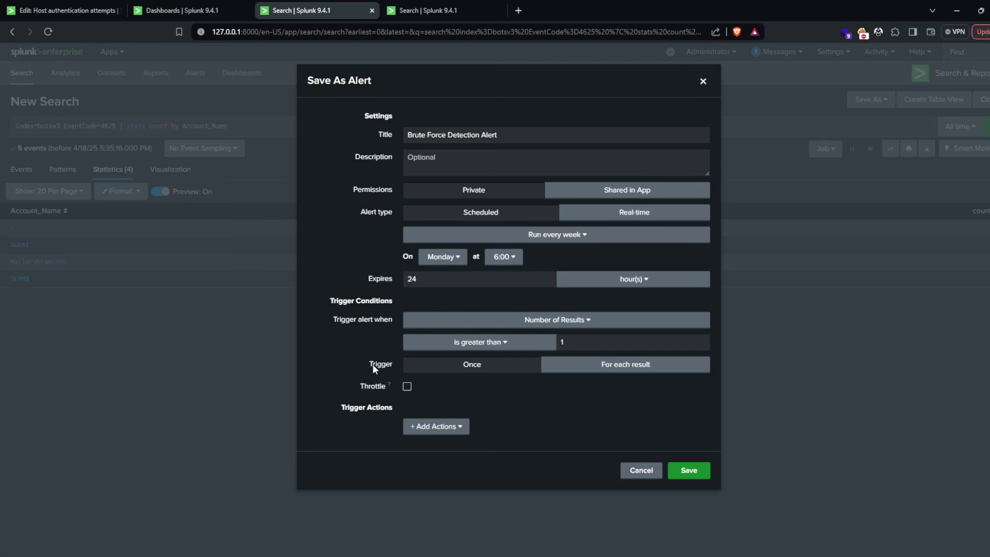
Try to save the alert without adding a trigger action
click(434, 426)
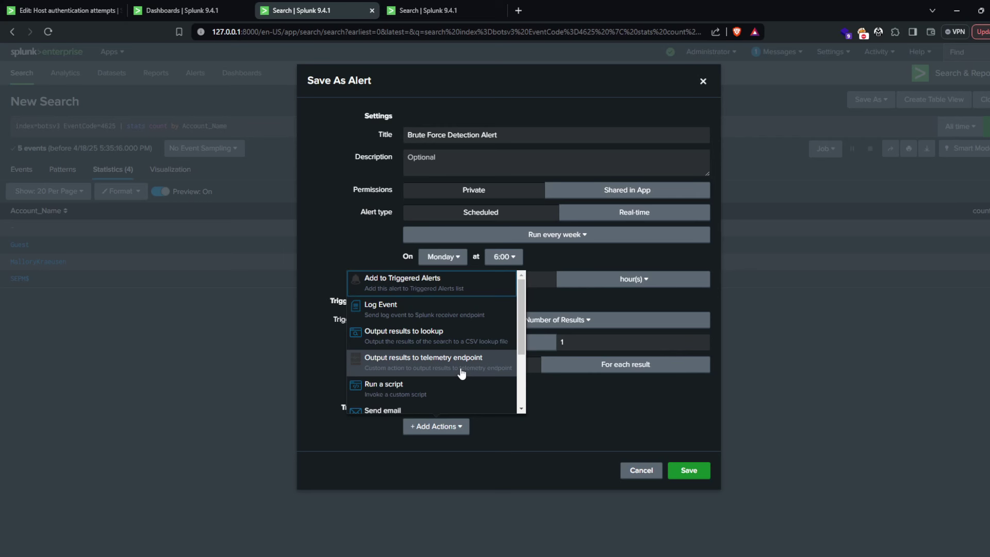
click(522, 438)
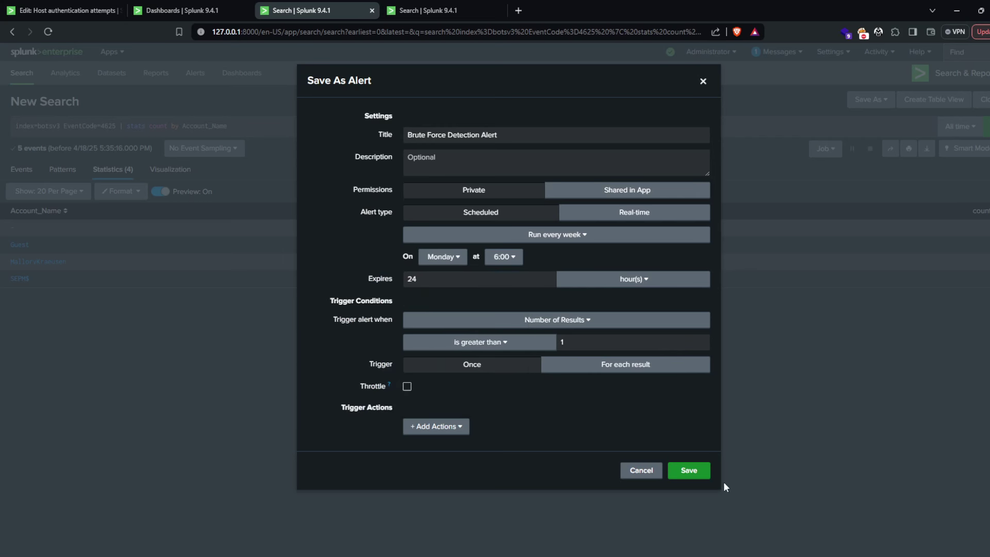
click(690, 470)
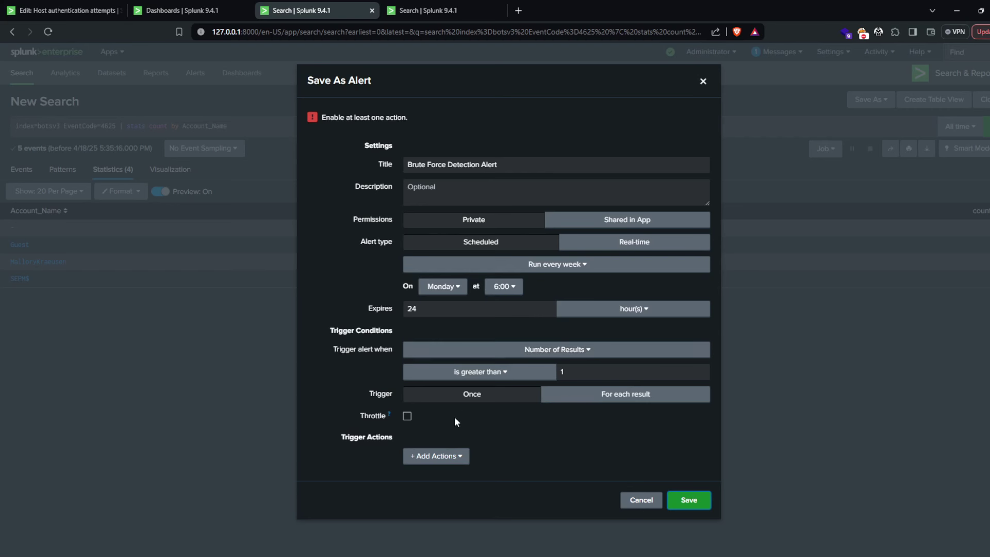
Add the Add to Triggered Alerts action with Low severity and save the alert
click(442, 459)
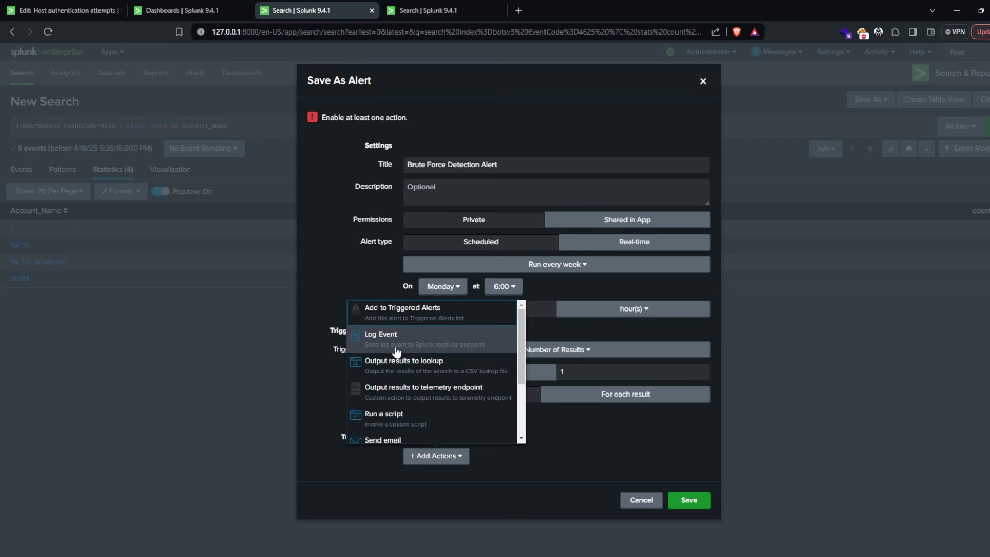
click(428, 316)
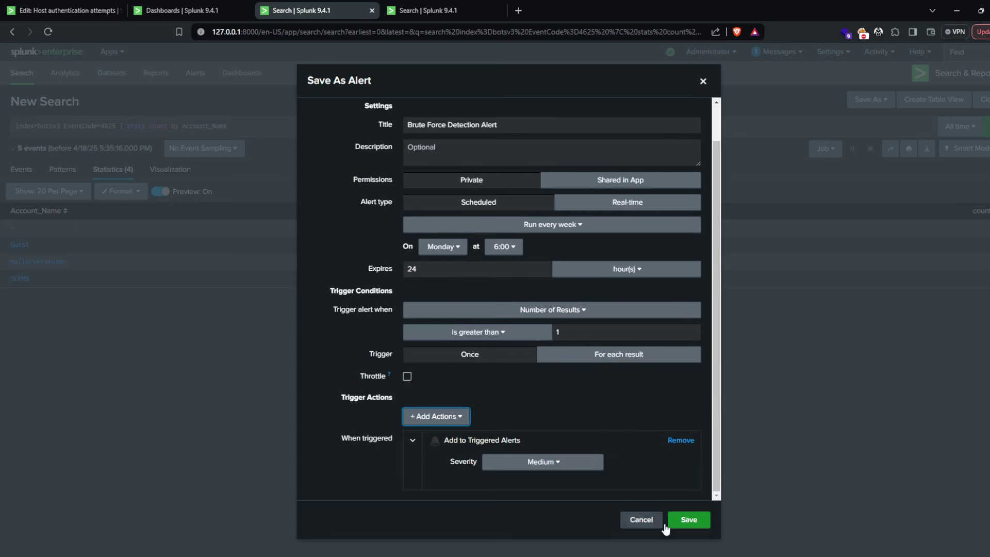
click(597, 462)
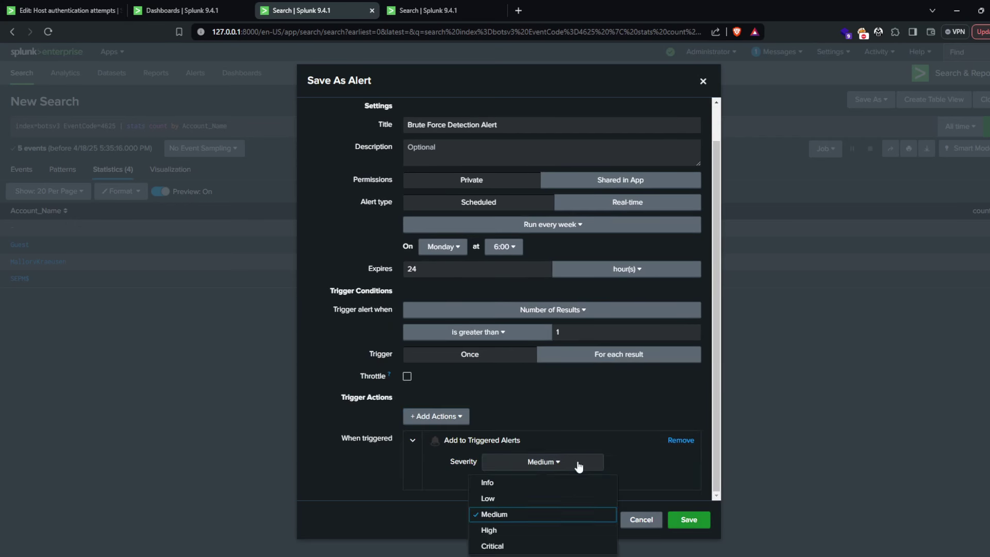
click(531, 499)
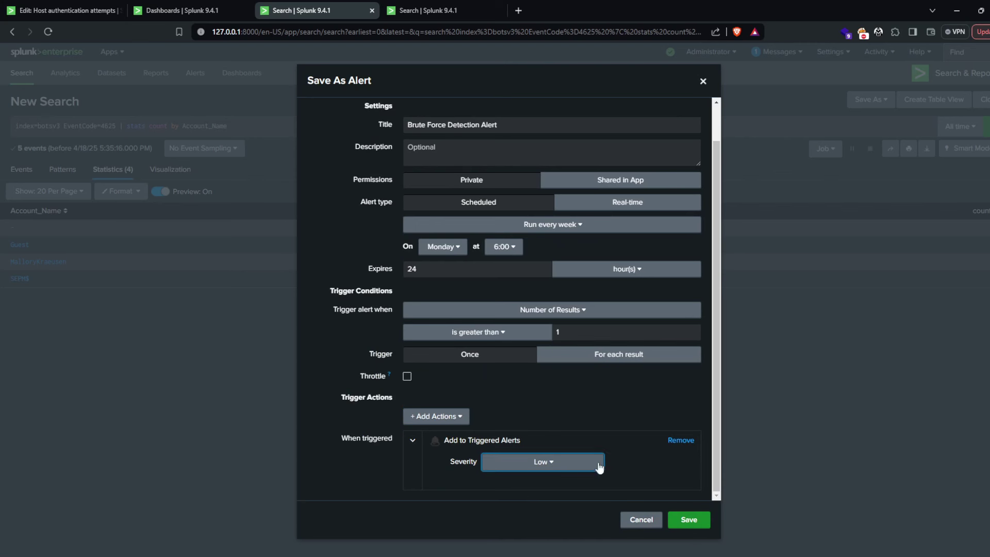
click(690, 519)
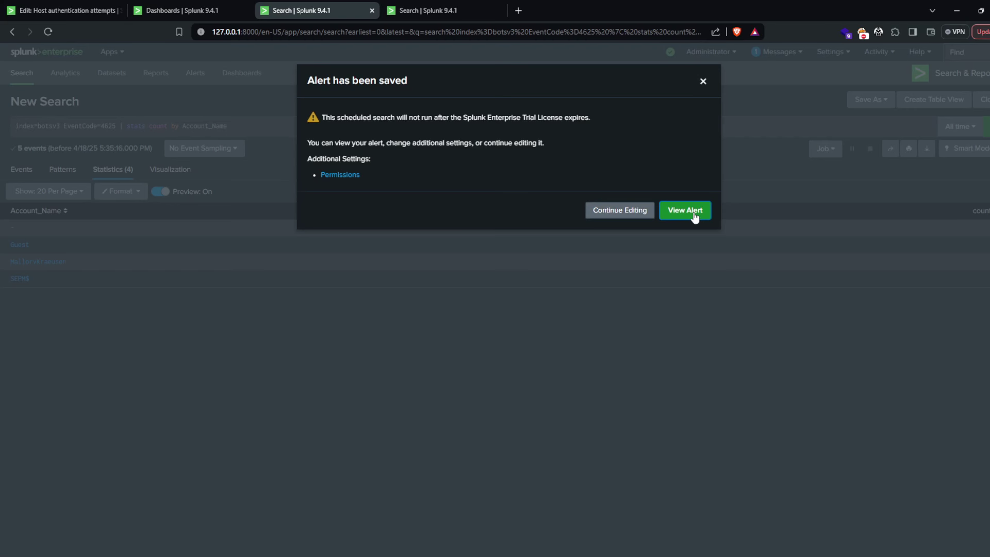
Continue editing the brute force alert, start saving its search as another alert, and remove the Add to Triggered Alerts action
click(642, 216)
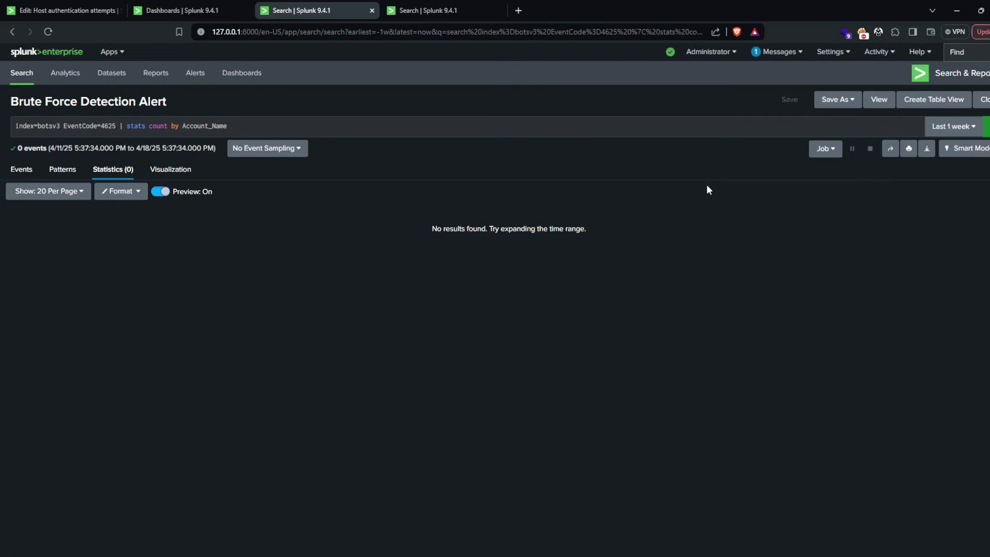
click(838, 101)
click(821, 136)
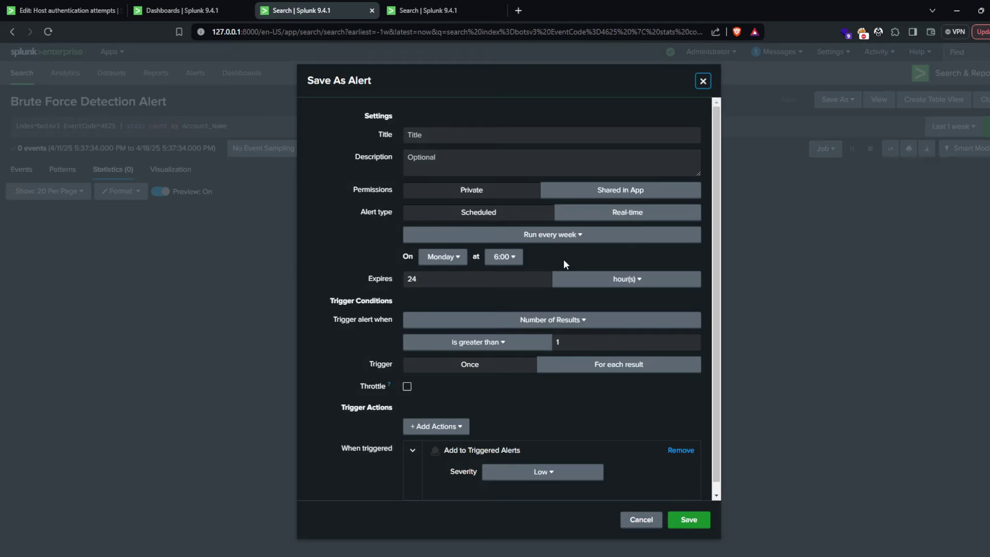
scroll(425, 454, down, 1)
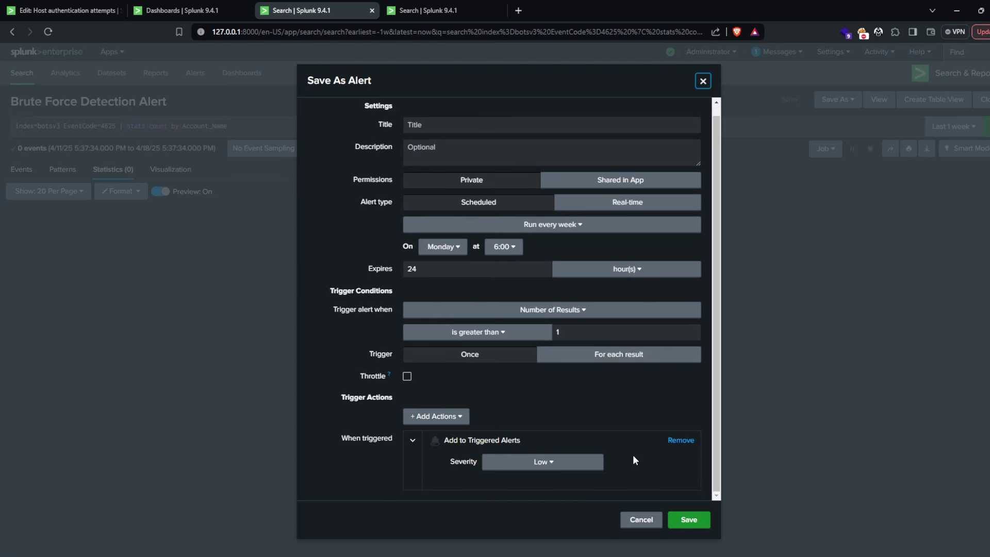
click(680, 439)
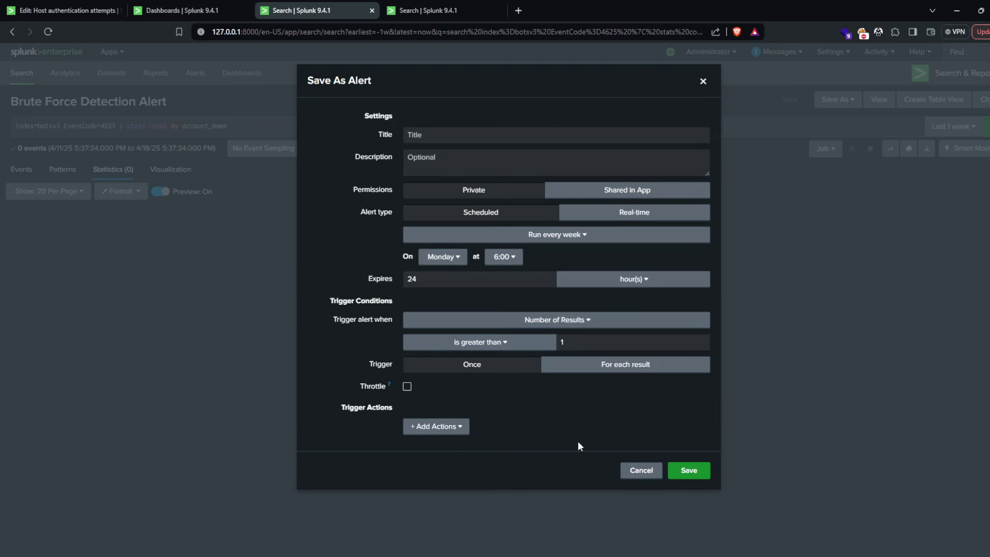
Add a Send email trigger action to view its recipient, subject and message settings, and remove it
click(447, 427)
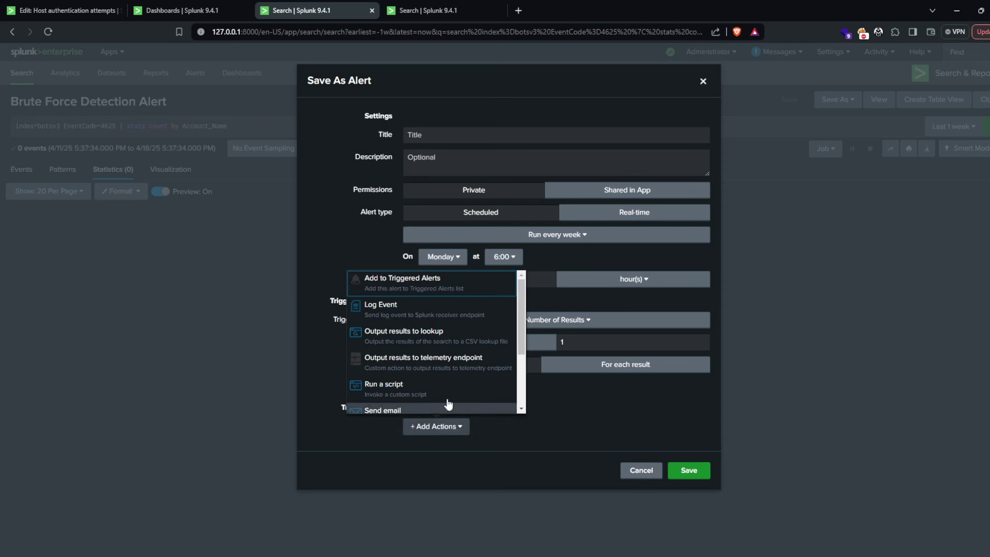
click(407, 410)
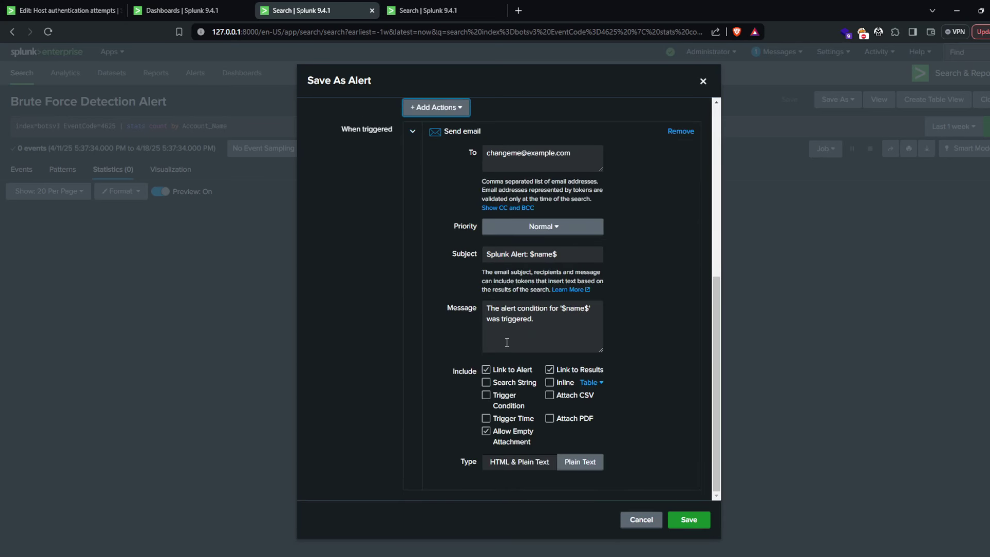
scroll(400, 156, up, 2)
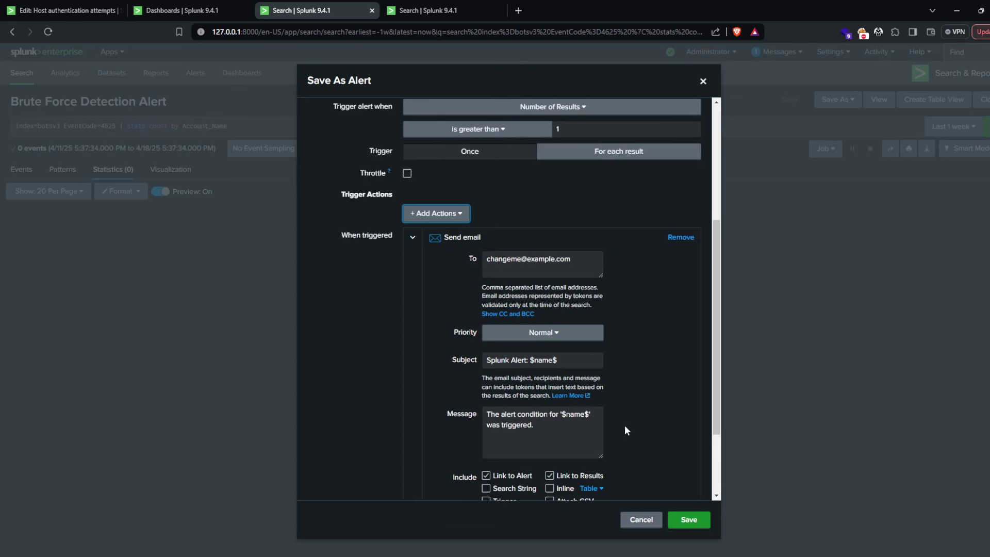
click(681, 237)
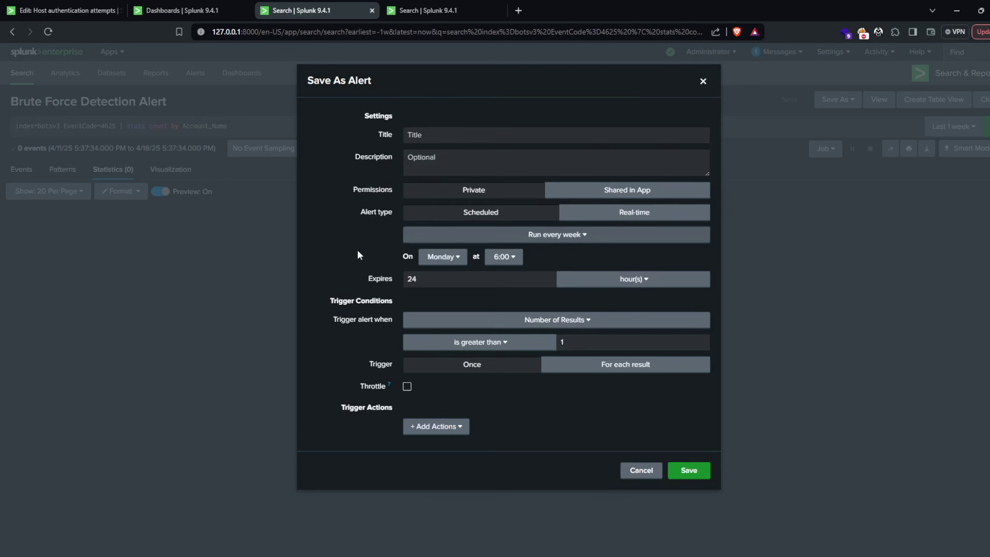
Add a Run a script trigger action to view its settings, and remove it
click(437, 427)
scroll(436, 371, down, 2)
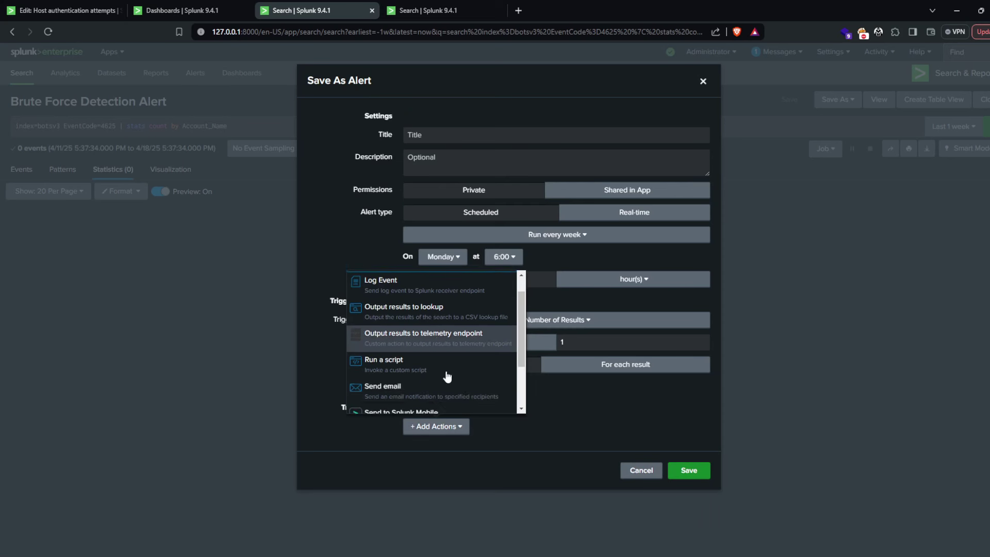
click(424, 342)
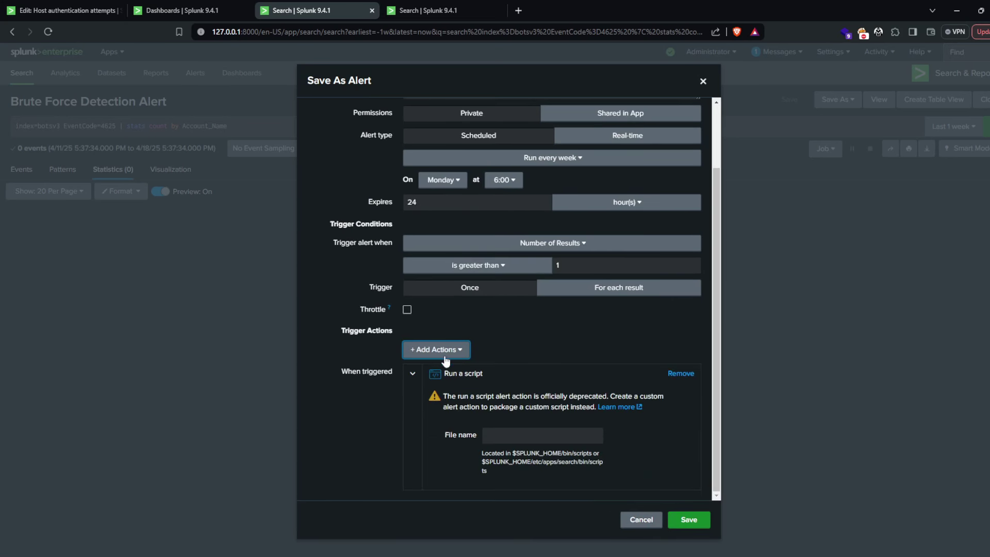
click(453, 355)
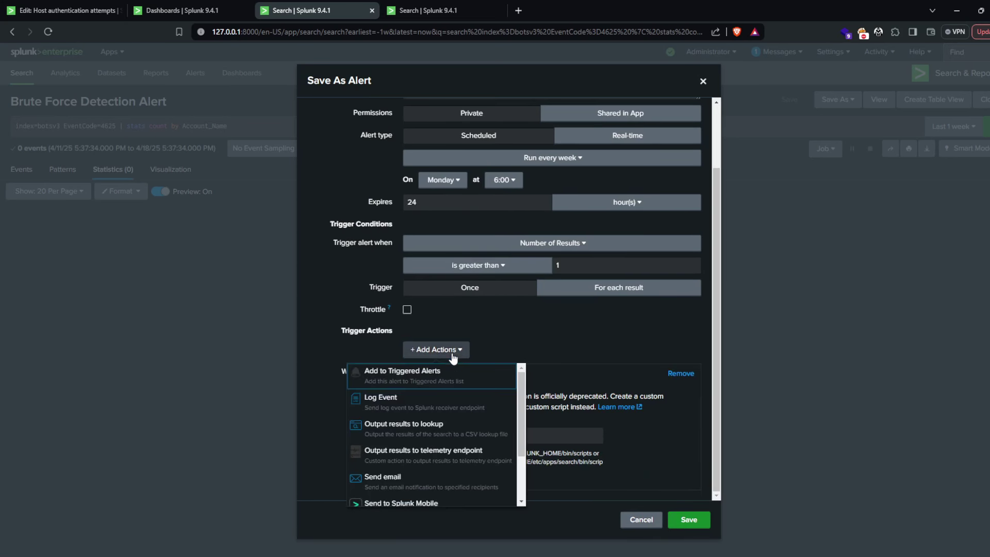
click(680, 373)
Restore the Add to Triggered Alerts action and try to save the alert
click(437, 426)
click(435, 282)
click(689, 519)
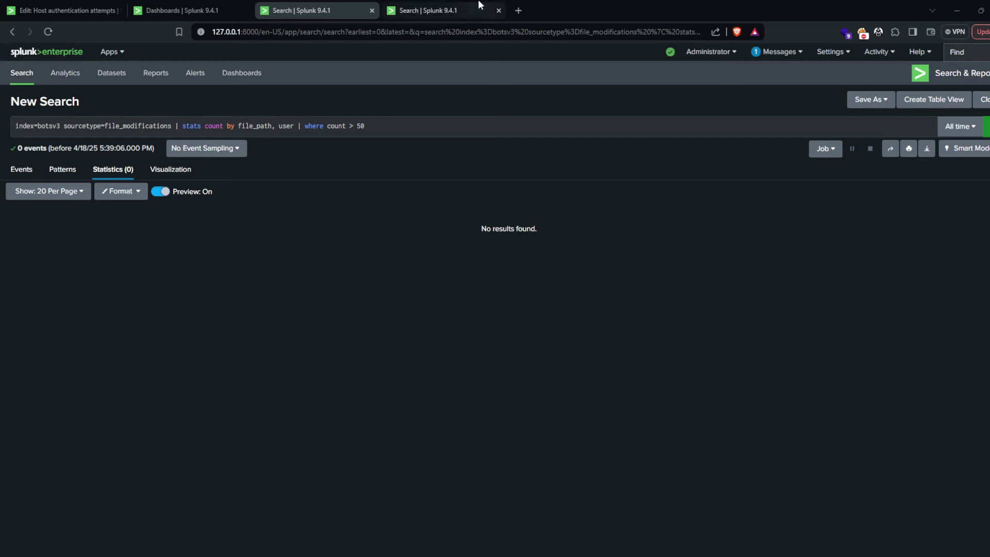
Start an alert from the file_modifications search titled "Mass file encryption alerting", triggering when the number of results is greater than 50
click(877, 100)
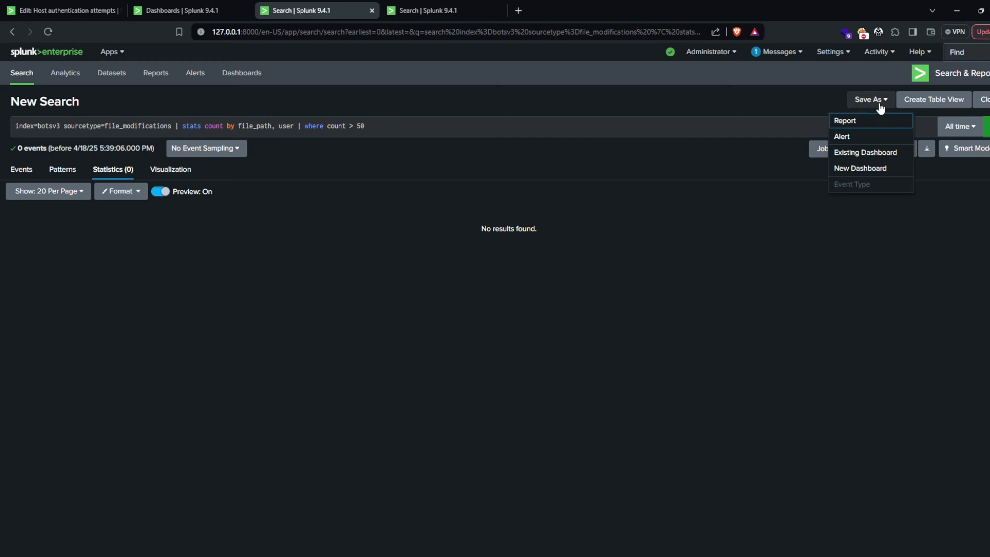
click(860, 137)
click(447, 135)
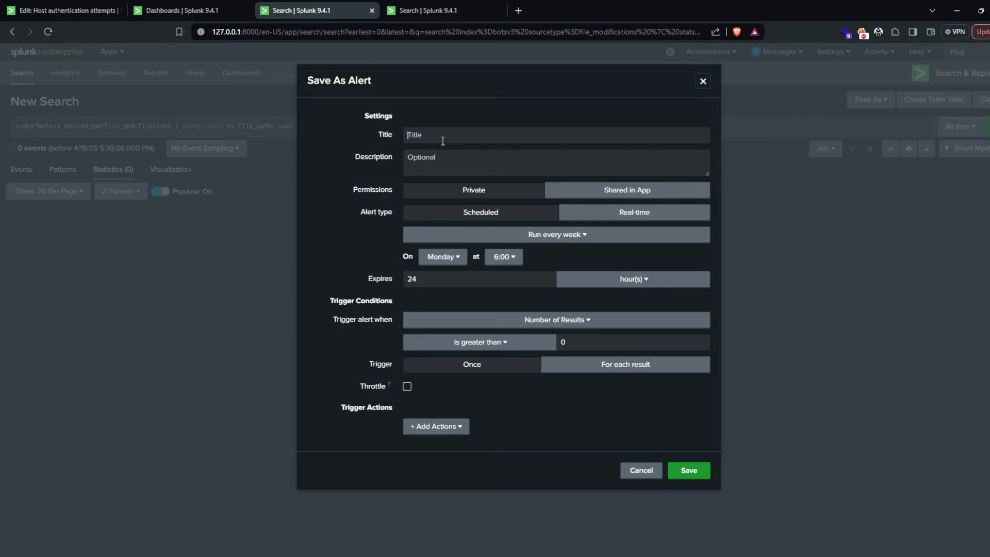
text(Mass )
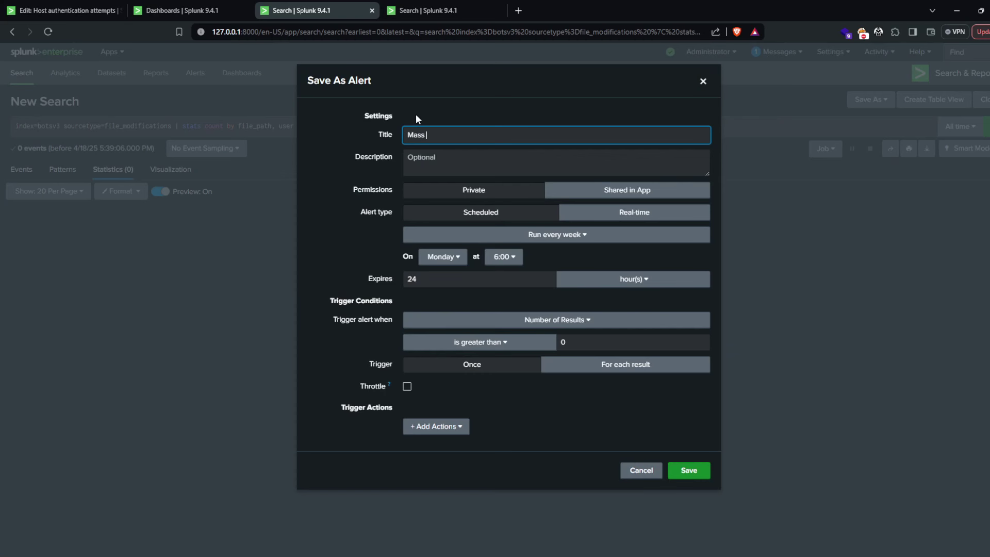
text(file encryption alerting)
click(572, 343)
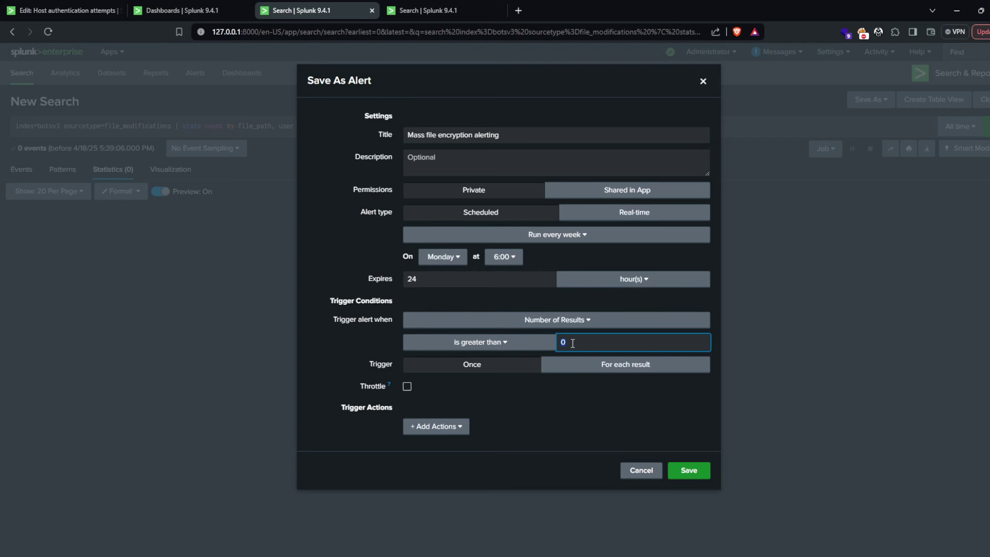
text(50)
Add the Add to Triggered Alerts action with Medium severity, save the mass file encryption alert and open it for viewing
click(436, 426)
click(441, 286)
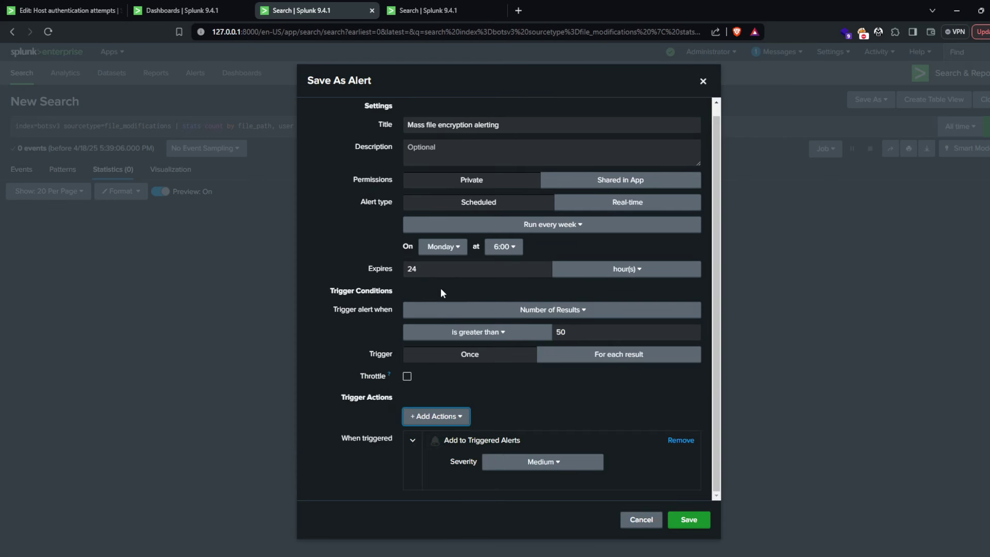
click(685, 521)
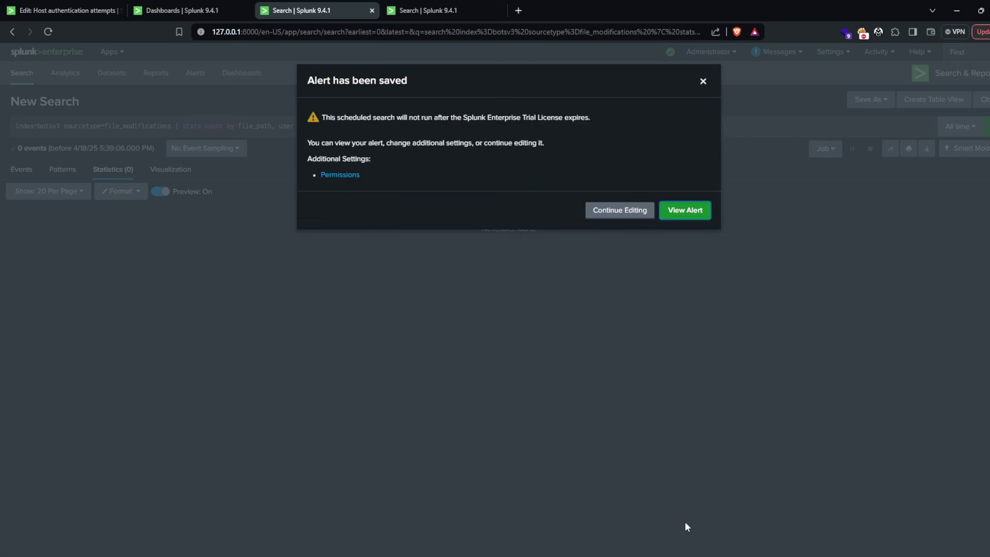
click(682, 209)
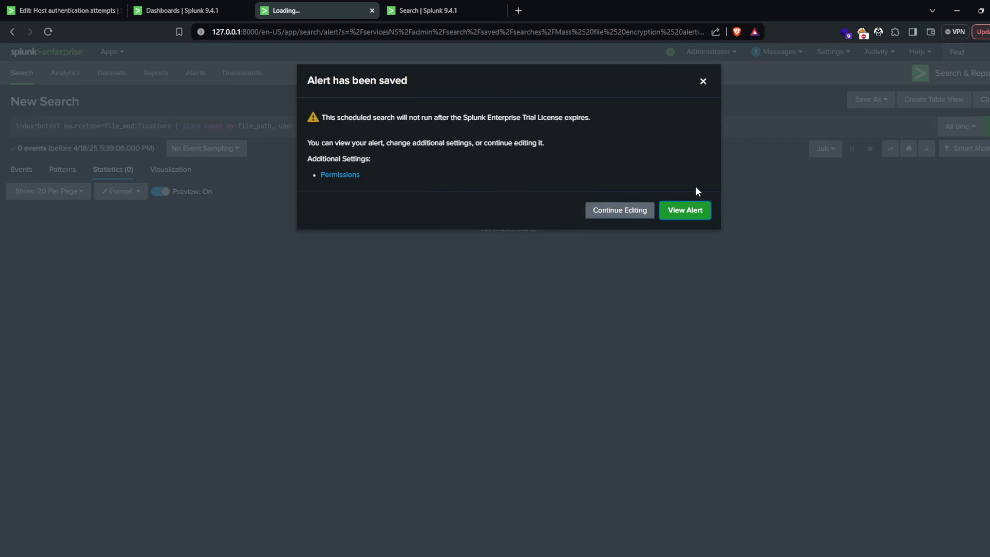